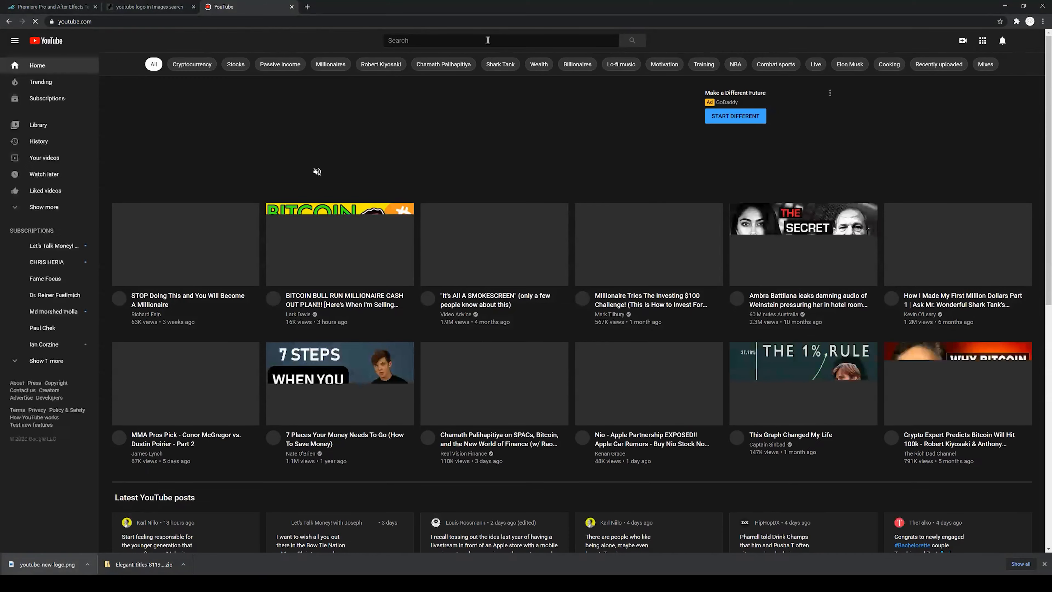
Step: Search YouTube for mr beast and browse the video thumbnails in the results
click(487, 39)
text(mr beast)
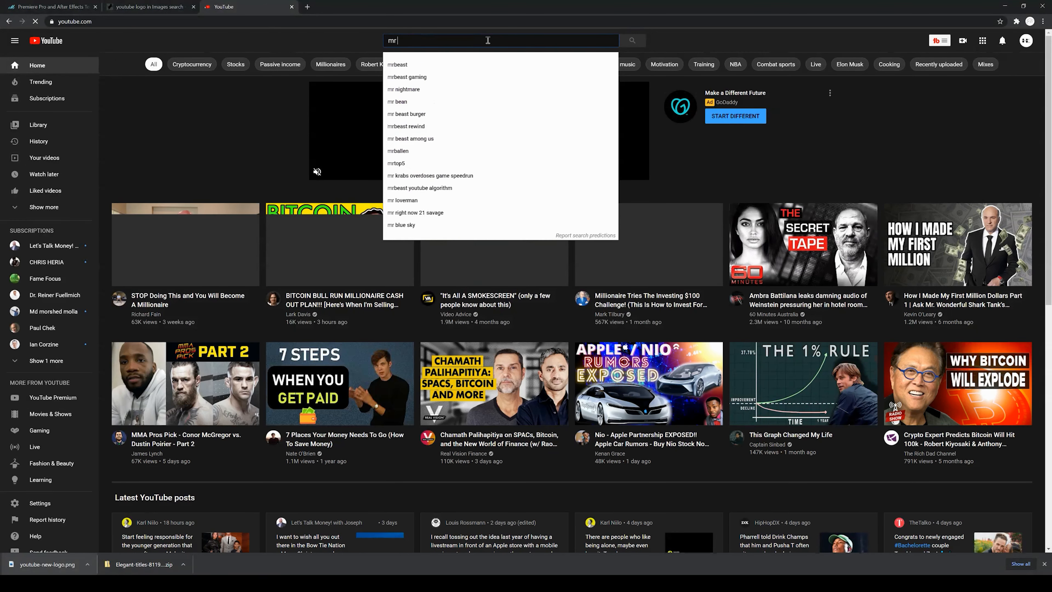
key(Return)
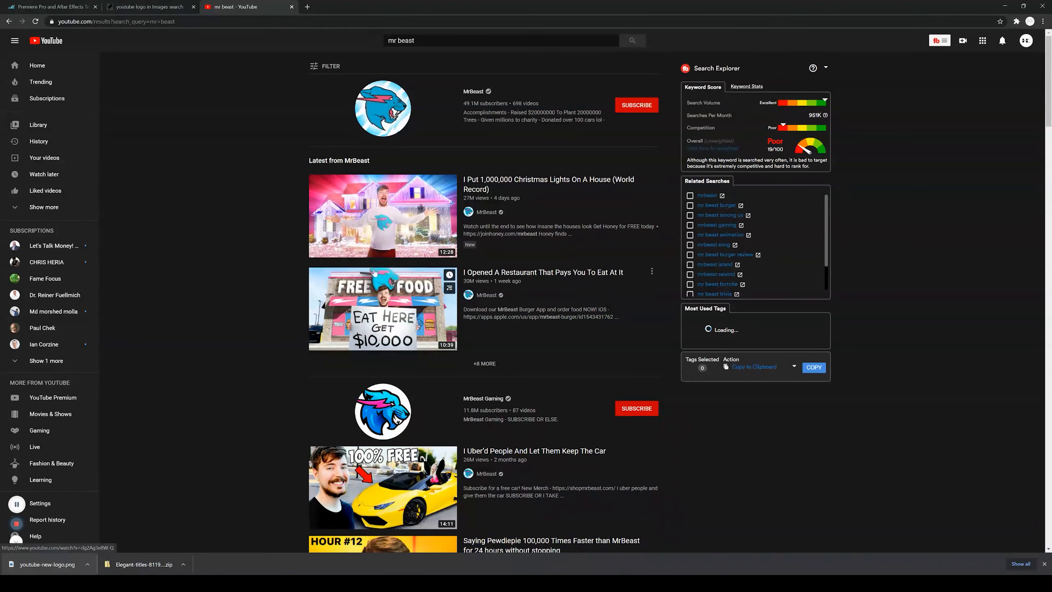
scroll(272, 289, down, 3)
scroll(271, 292, down, 2)
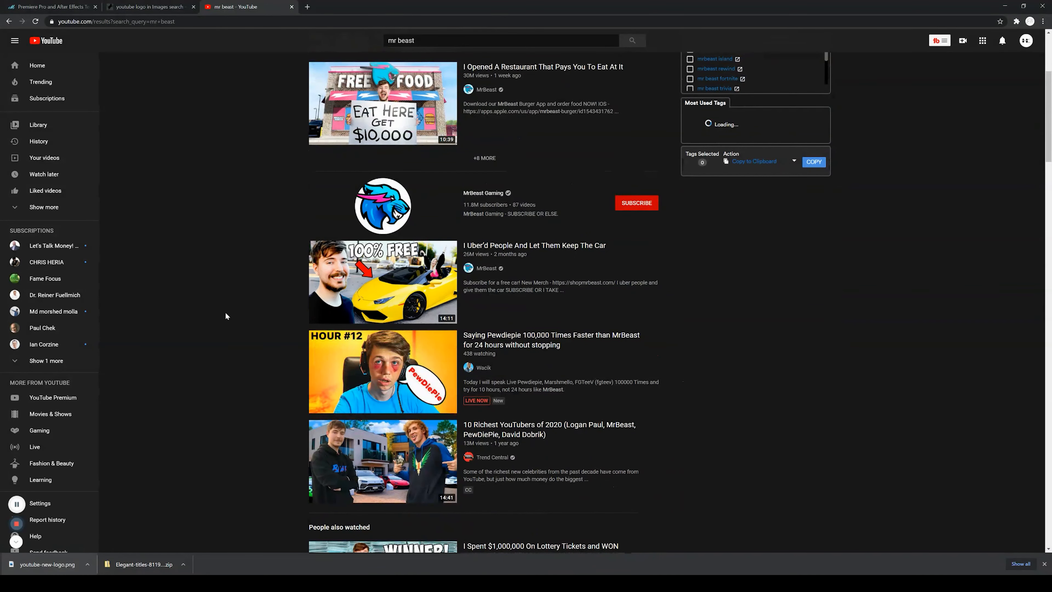
scroll(220, 321, down, 3)
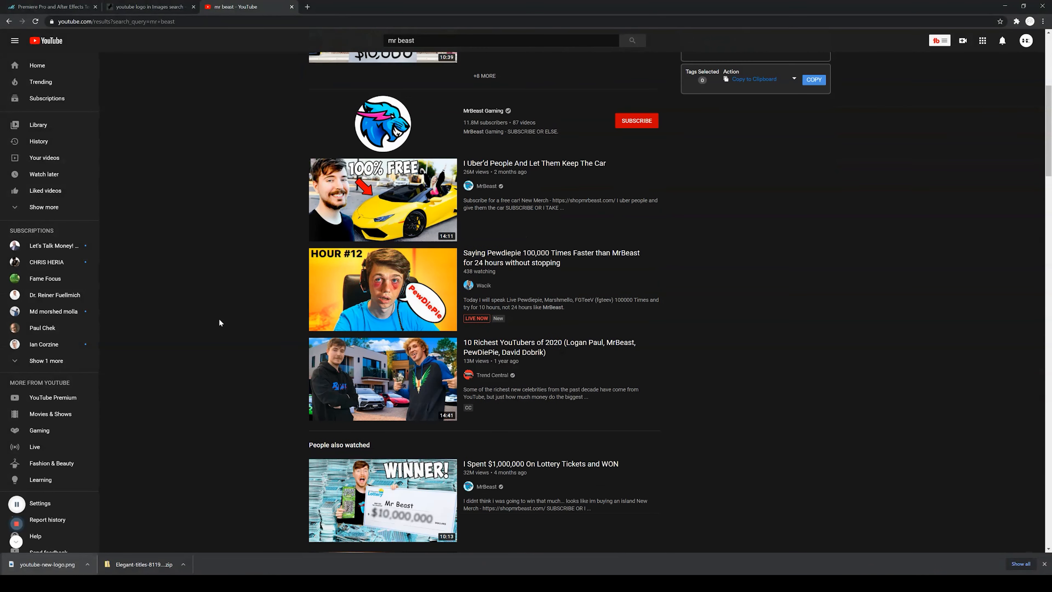
scroll(220, 322, down, 1)
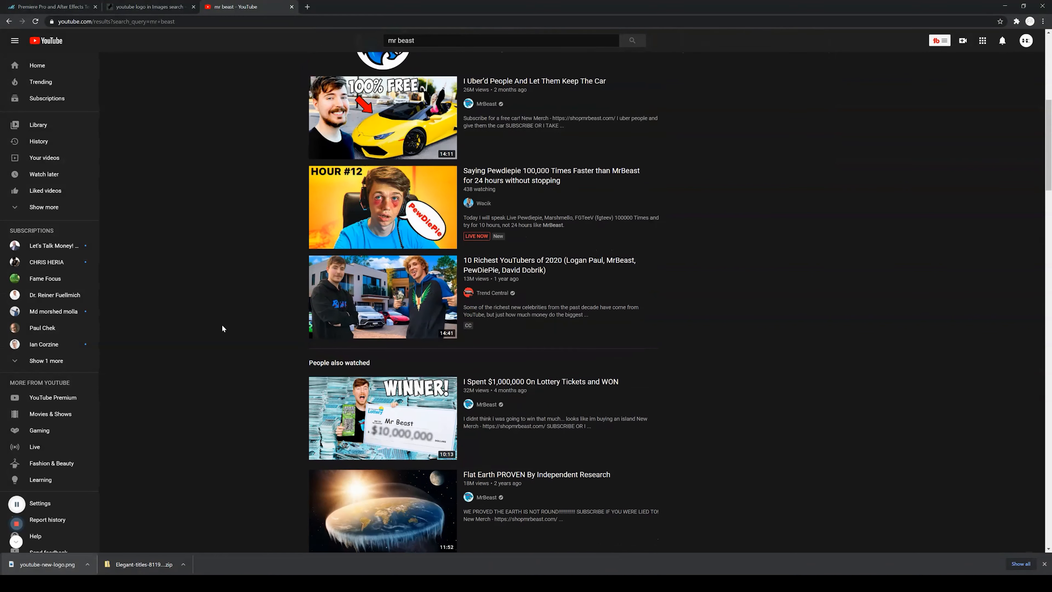
scroll(265, 315, up, 4)
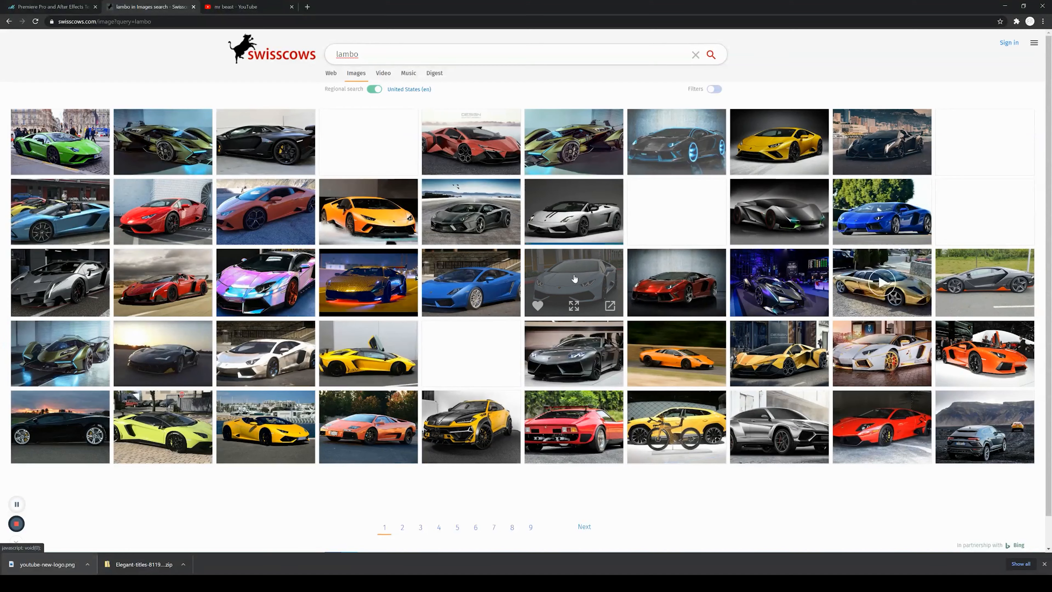
Step: Save the white Lamborghini Huracan image from the lambo image search results into the project folder
click(574, 274)
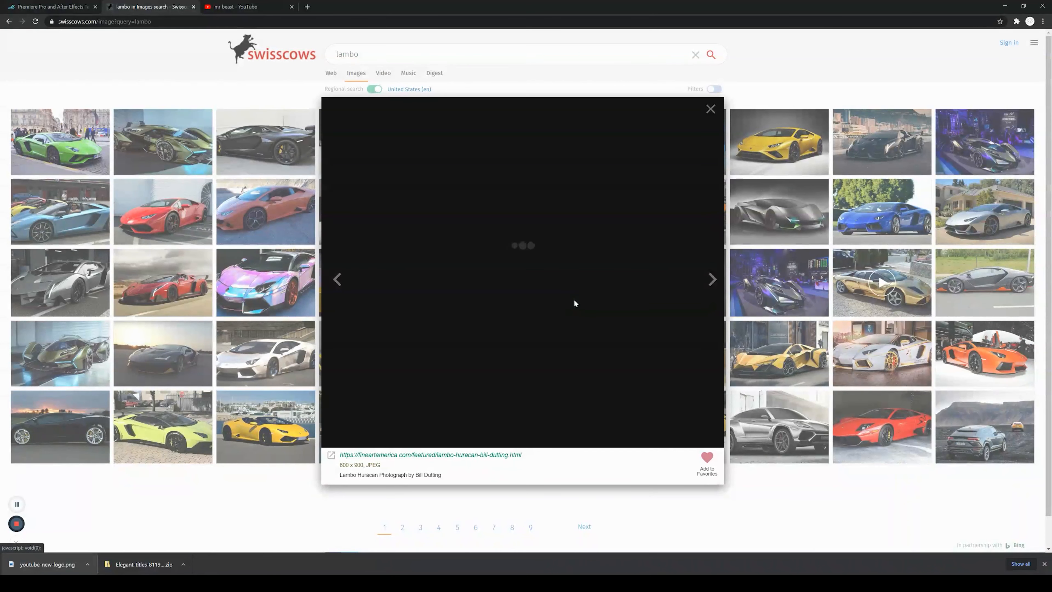
right_click(551, 295)
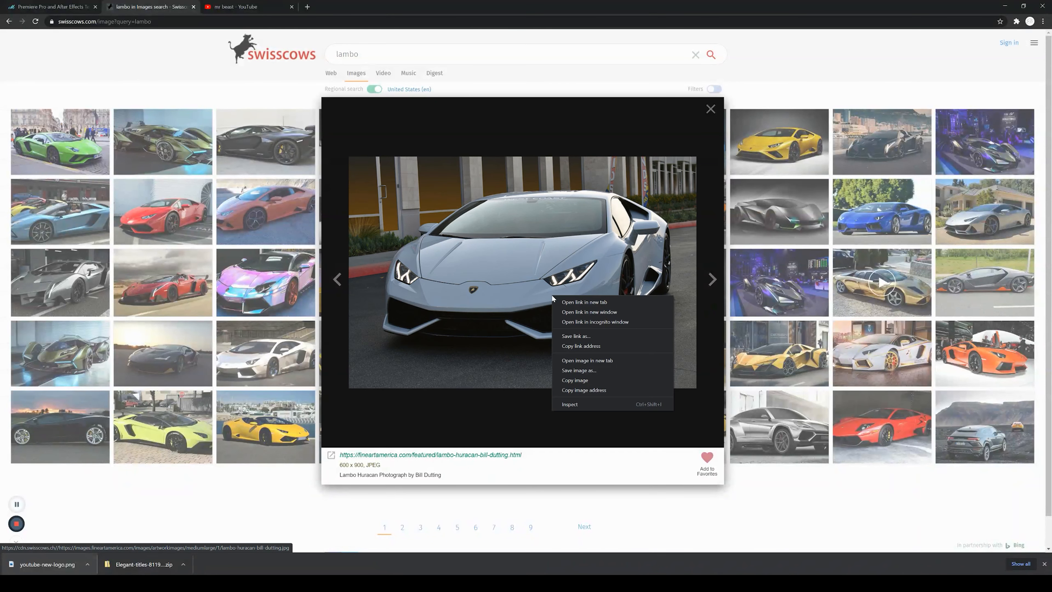
click(609, 369)
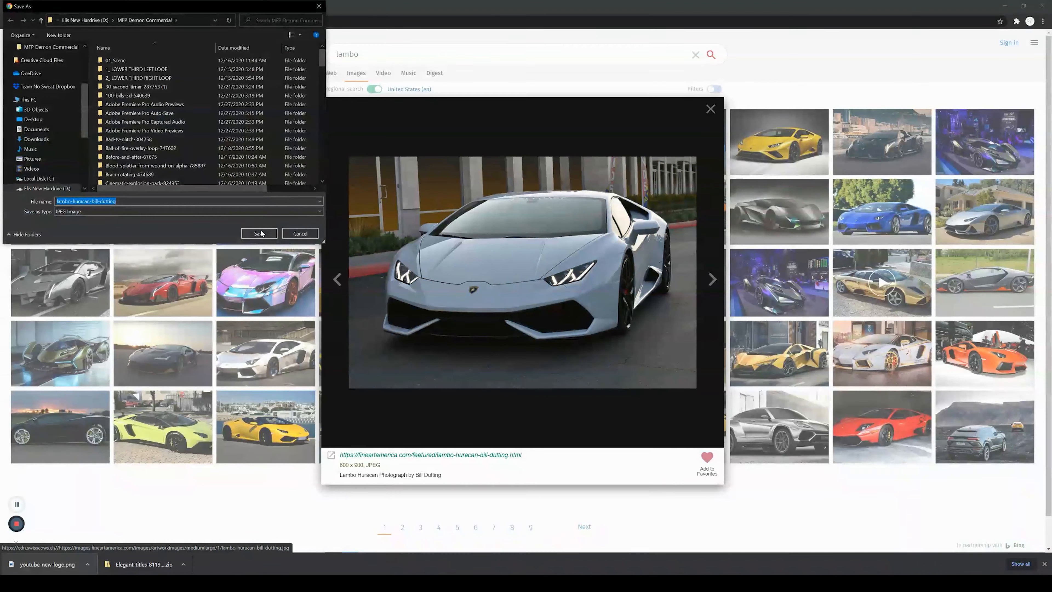
click(257, 236)
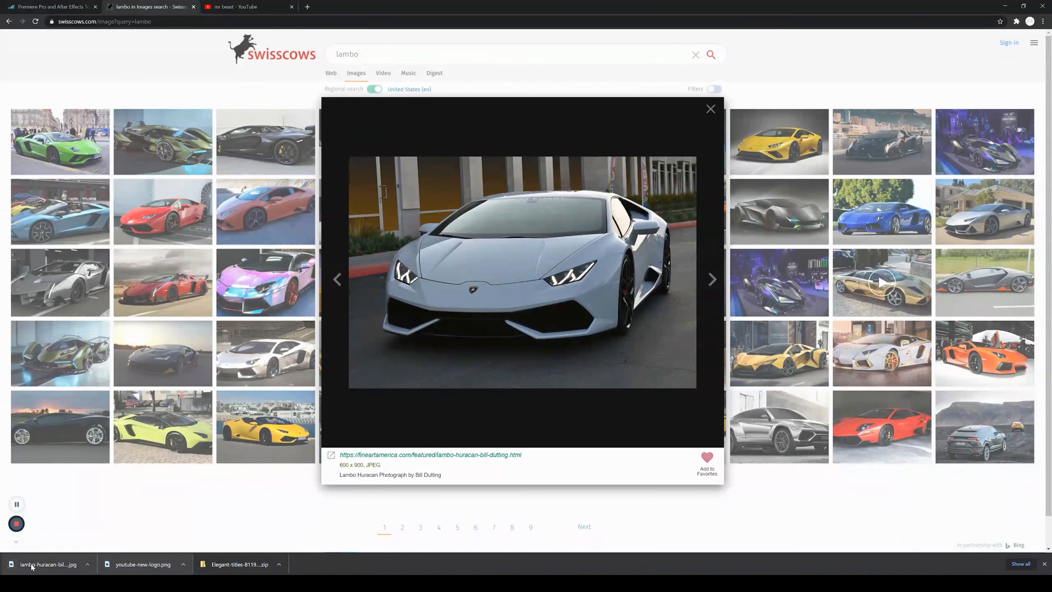
Step: Add the downloaded Lamborghini image to a new top video track, extend it to match the other clips and scale it to frame size
drag(31, 566, 532, 416)
drag(642, 418, 654, 418)
right_click(629, 421)
click(655, 334)
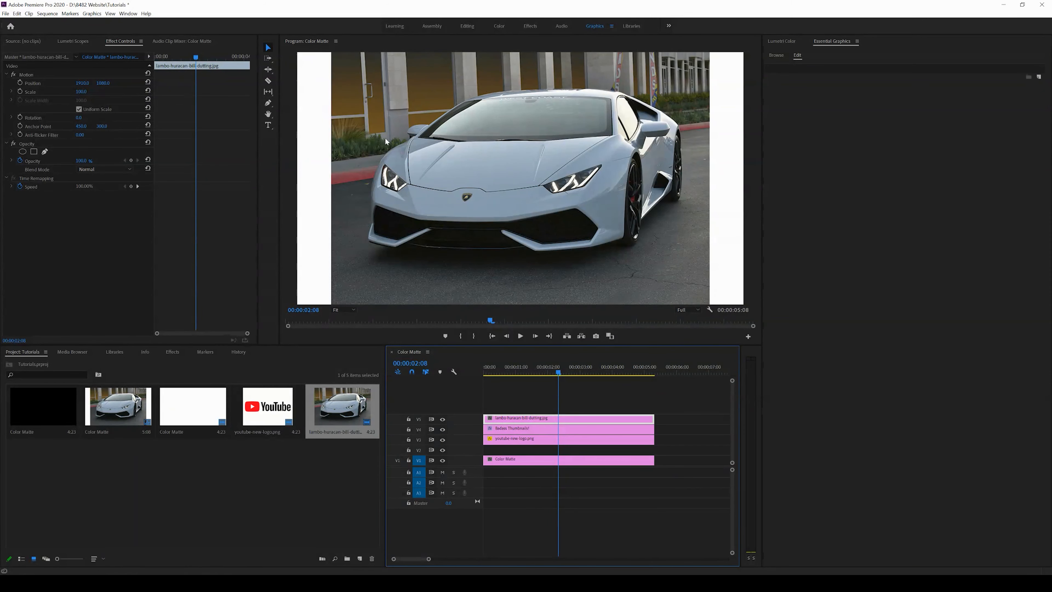
Step: Select the Lamborghini clip and start a pen opacity mask with points along the car's lower front edge
click(581, 394)
click(574, 420)
click(45, 152)
click(397, 252)
click(425, 256)
click(464, 258)
click(500, 258)
click(531, 257)
click(561, 258)
click(598, 253)
click(621, 250)
click(638, 249)
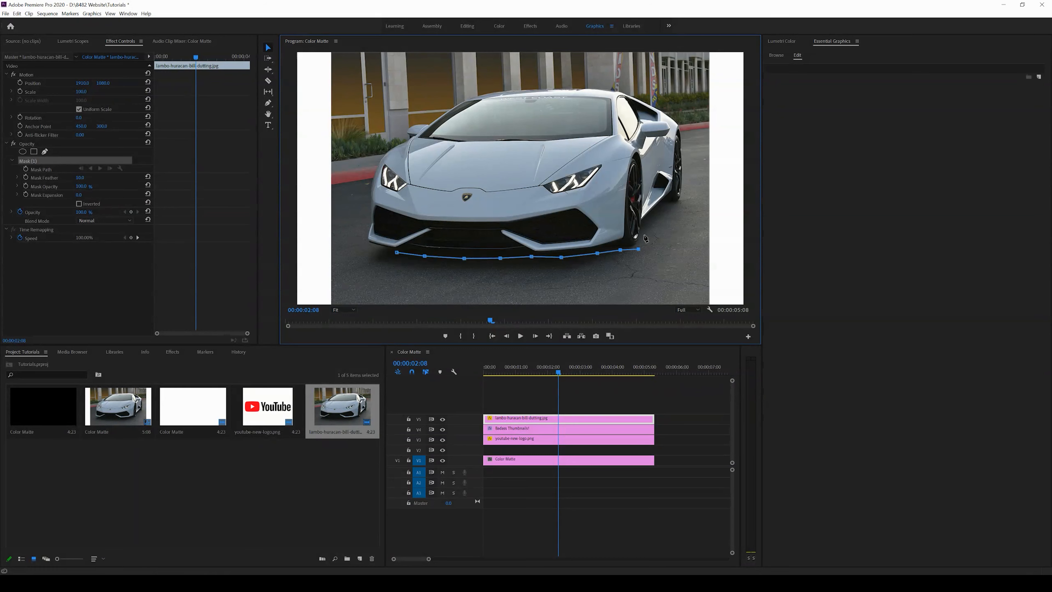
Step: Continue the mask points up the car's right side, over the roof and down the windshield's left edge
click(644, 234)
click(646, 222)
click(663, 205)
click(682, 204)
click(682, 122)
click(646, 99)
click(567, 83)
click(527, 86)
click(437, 112)
click(429, 121)
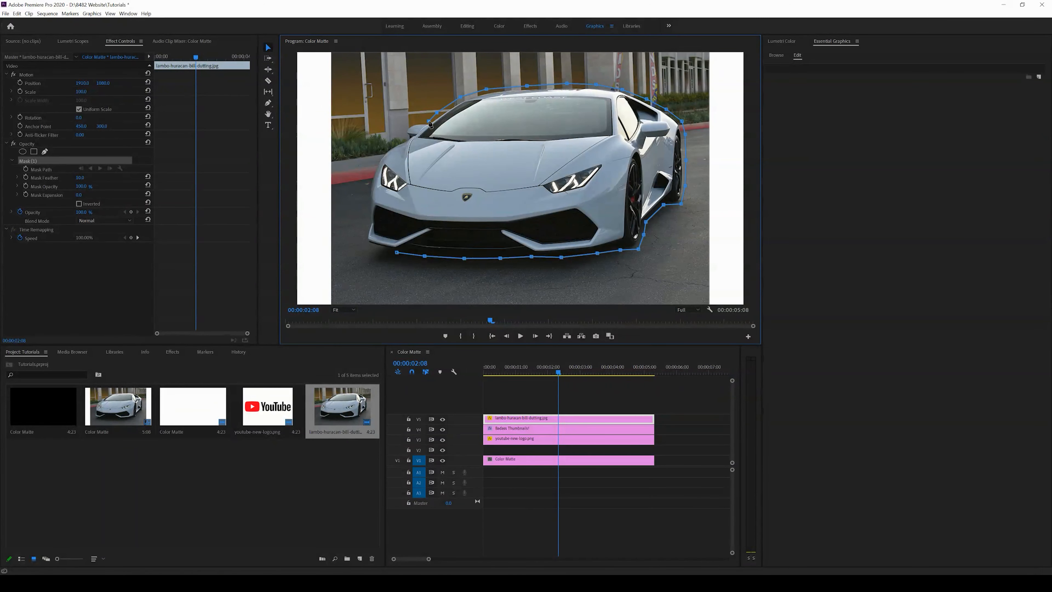
click(409, 123)
Step: Zoom the monitor to 150% and add mask points down the left side around the headlight
click(344, 311)
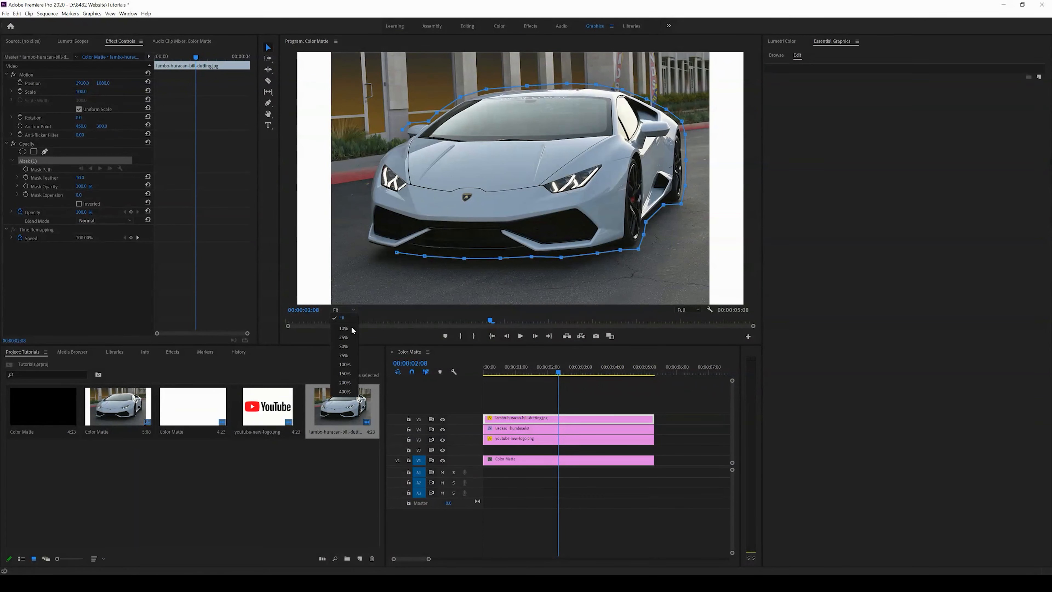
click(345, 374)
drag(754, 184, 759, 119)
drag(523, 298, 445, 298)
drag(757, 132, 755, 173)
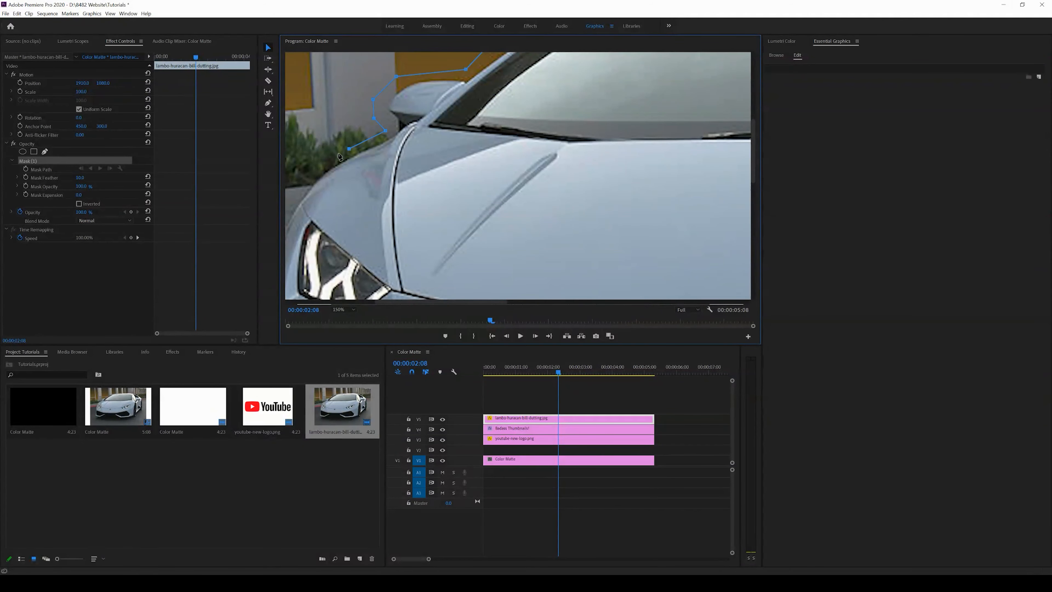
drag(438, 304, 396, 305)
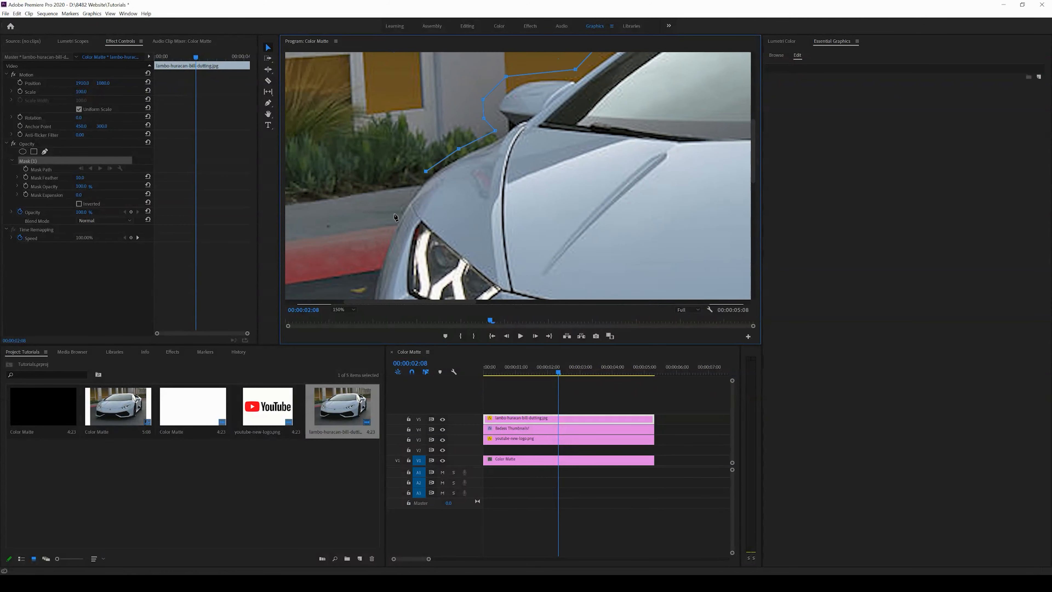
drag(753, 145, 751, 190)
click(364, 199)
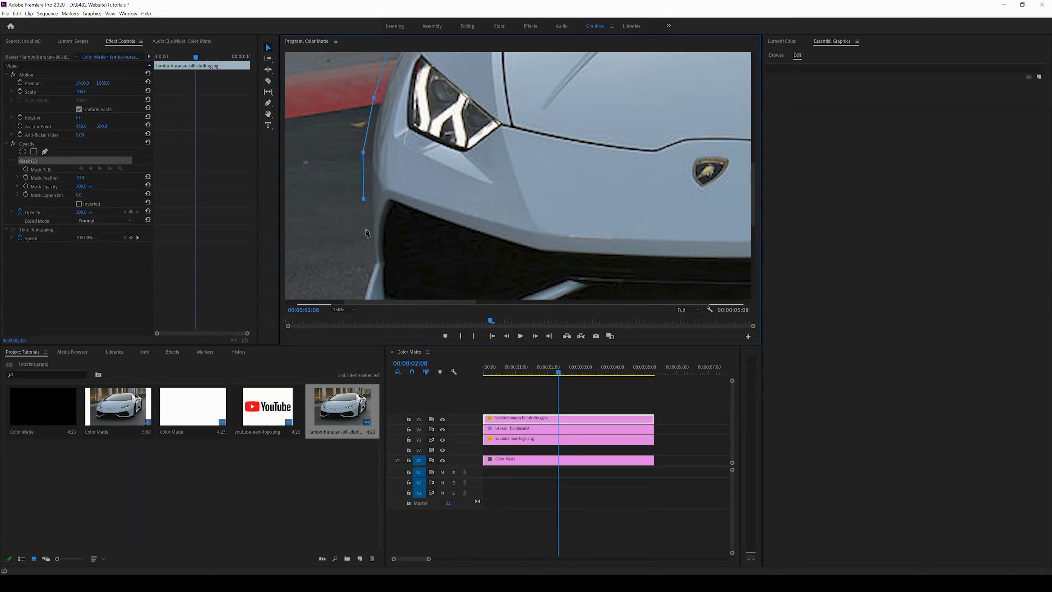
click(367, 252)
Step: Add mask points around the front bumper's left corner and close the mask
drag(757, 215, 754, 241)
click(351, 218)
click(354, 241)
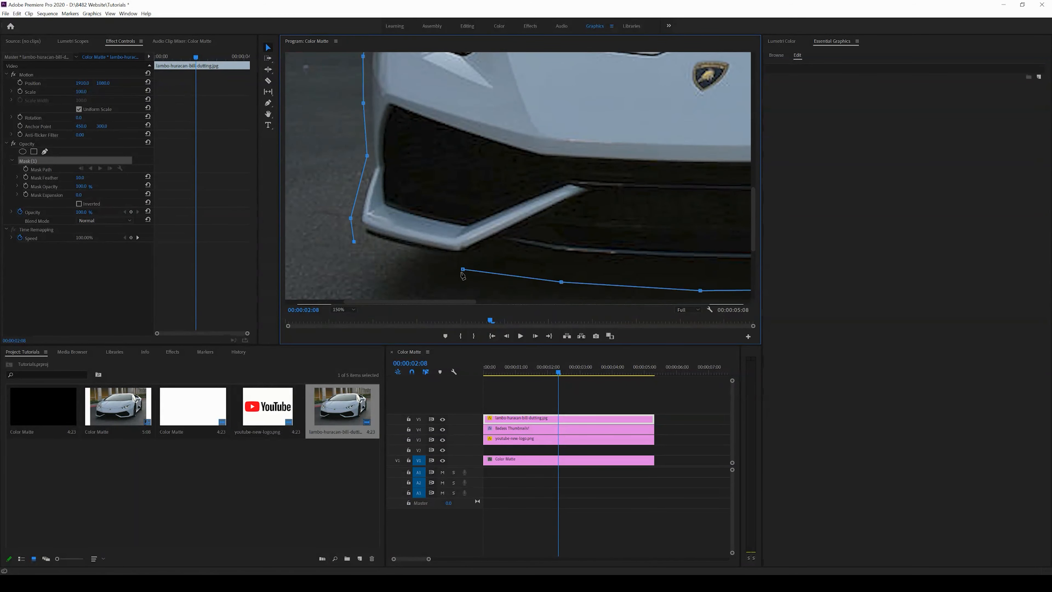
click(463, 270)
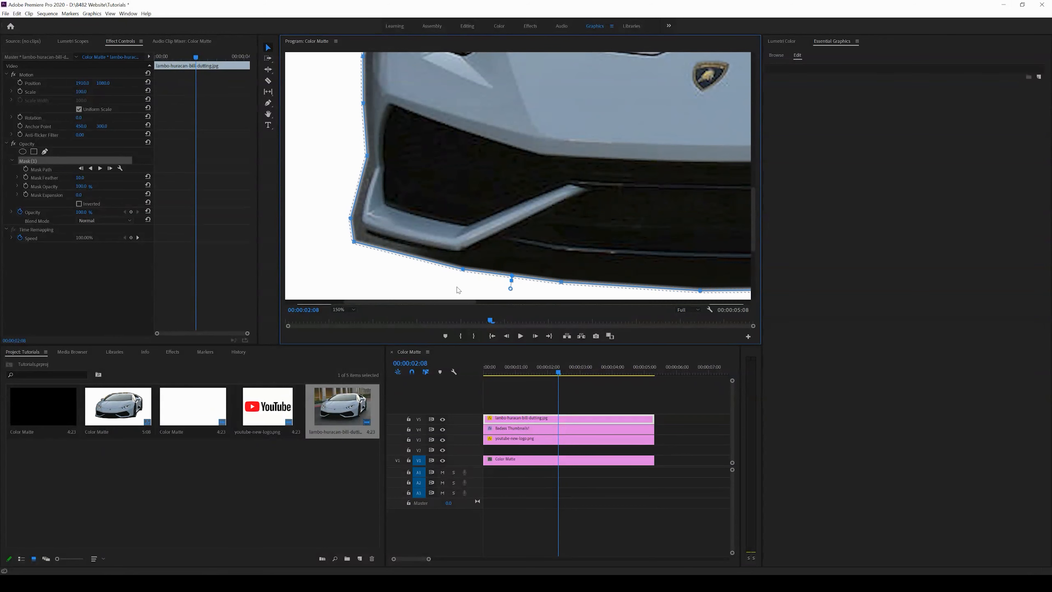
Step: Return the monitor to Fit and adjust the mask's feather and expansion to tighten the cutout
click(347, 312)
click(348, 316)
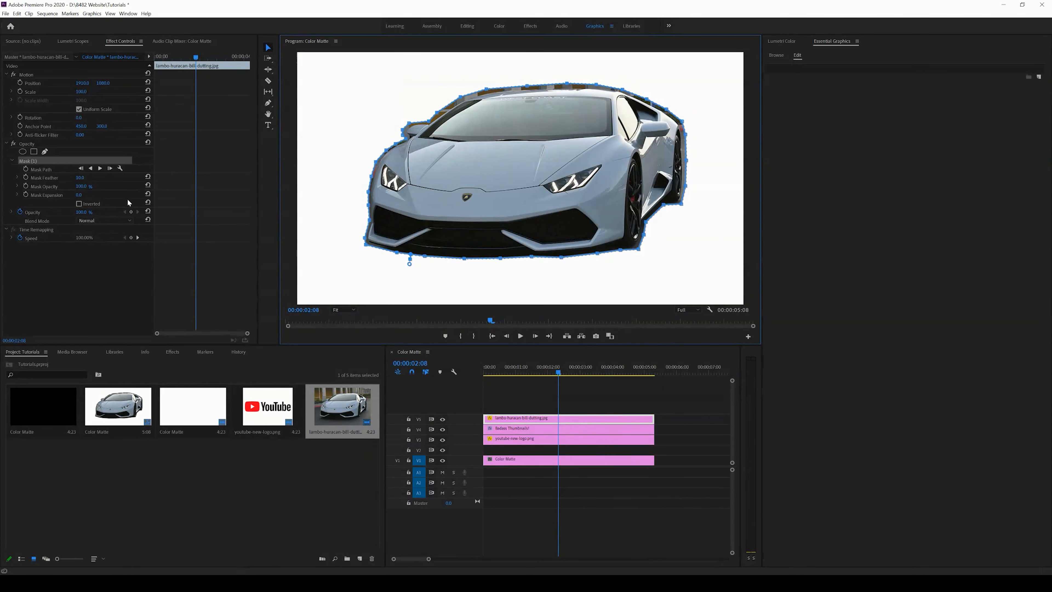
click(83, 198)
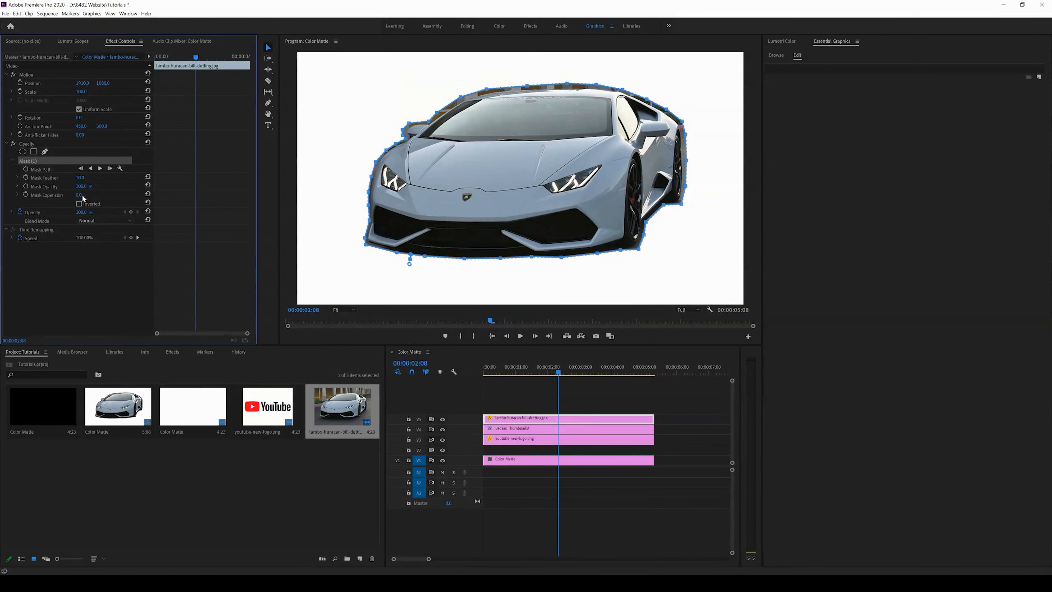
mouse_move(80, 194)
mouse_down()
mouse_move(55, 194)
mouse_move(150, 185)
mouse_move(62, 200)
mouse_up()
drag(80, 177, 104, 182)
drag(81, 195, 97, 179)
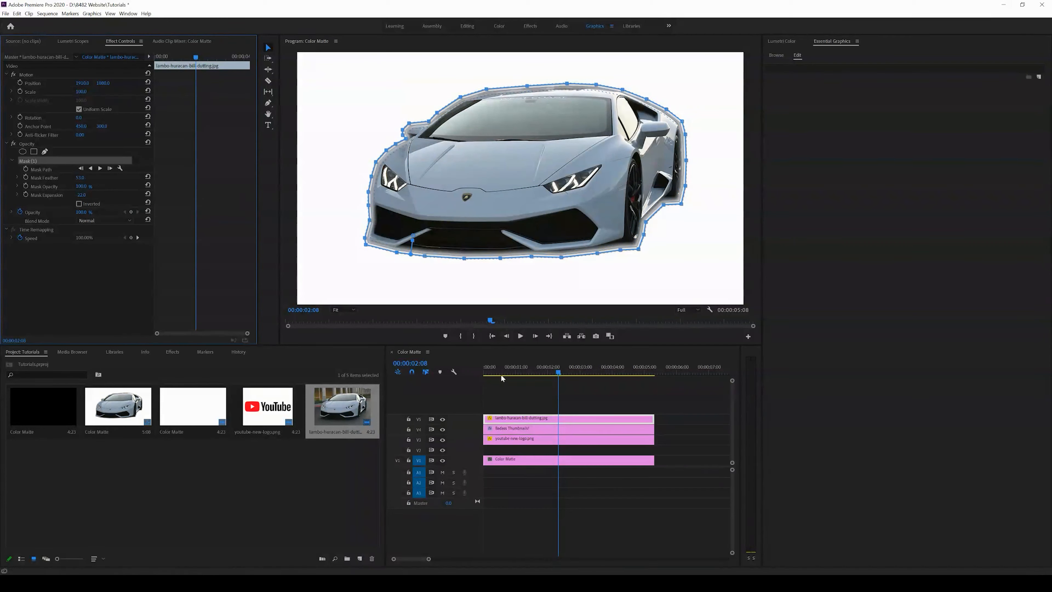
Step: Scale the Lamborghini to about 41 and position it overlapping the right end of the YouTube logo
drag(86, 92, 367, 101)
drag(504, 109, 521, 106)
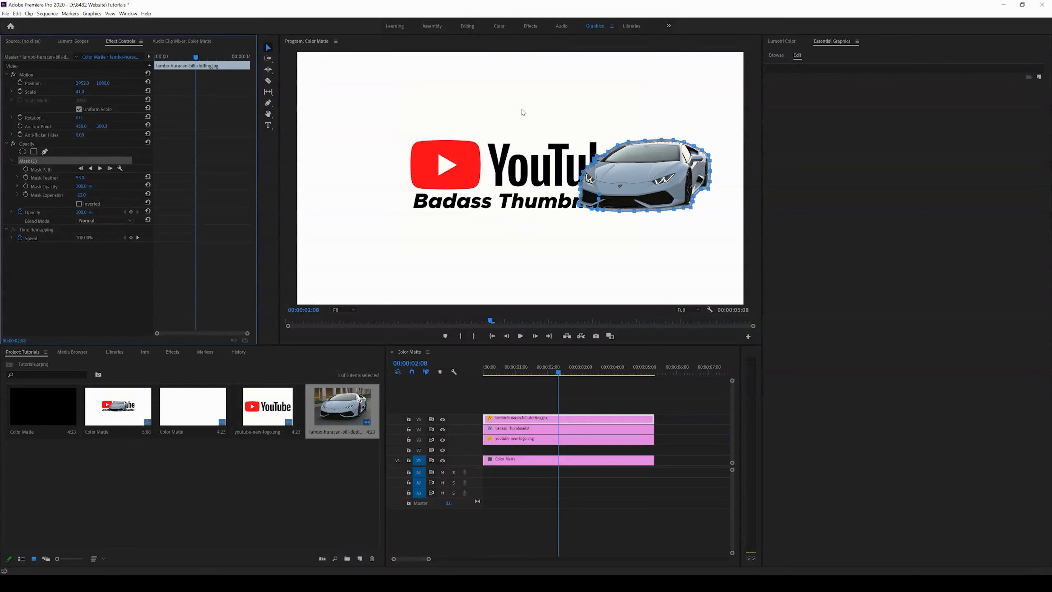
mouse_move(179, 87)
mouse_down()
mouse_move(282, 77)
mouse_move(194, 94)
mouse_up()
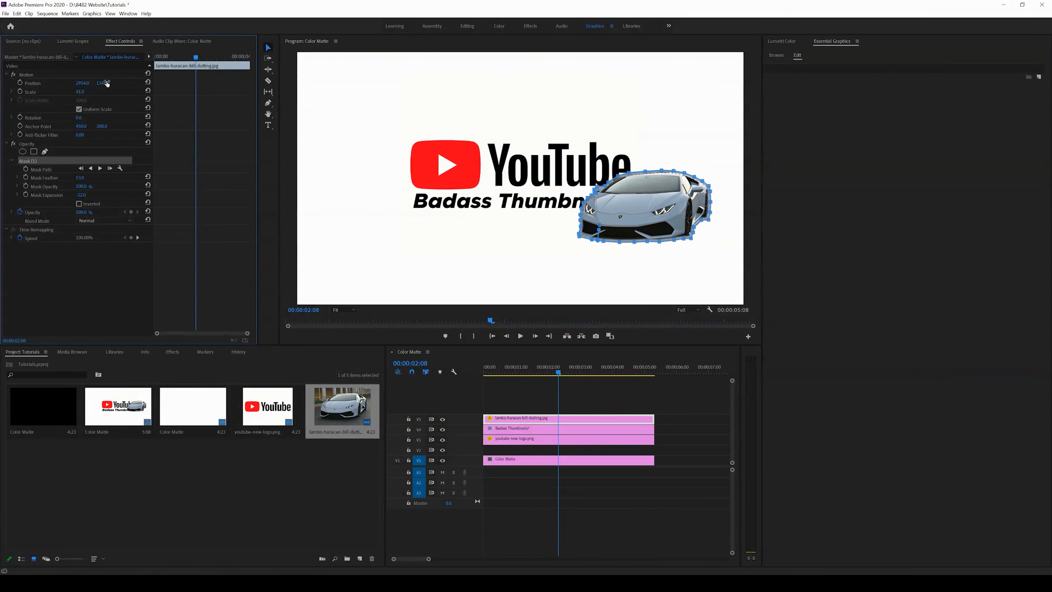
drag(88, 86, 142, 85)
click(570, 384)
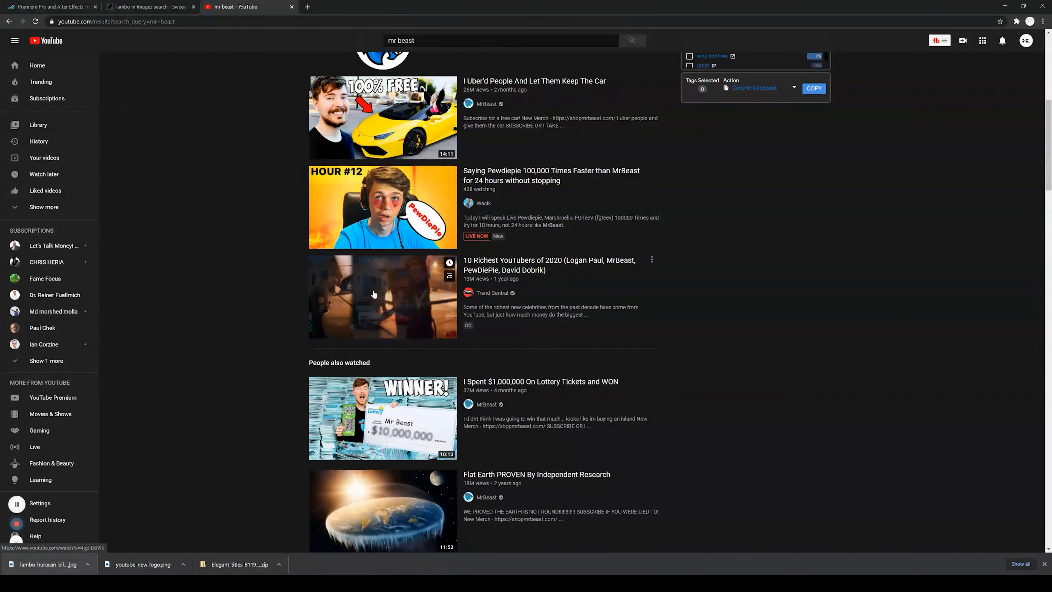
Step: Scroll further through the mr beast video results for thumbnail ideas
scroll(245, 339, down, 3)
scroll(246, 340, down, 6)
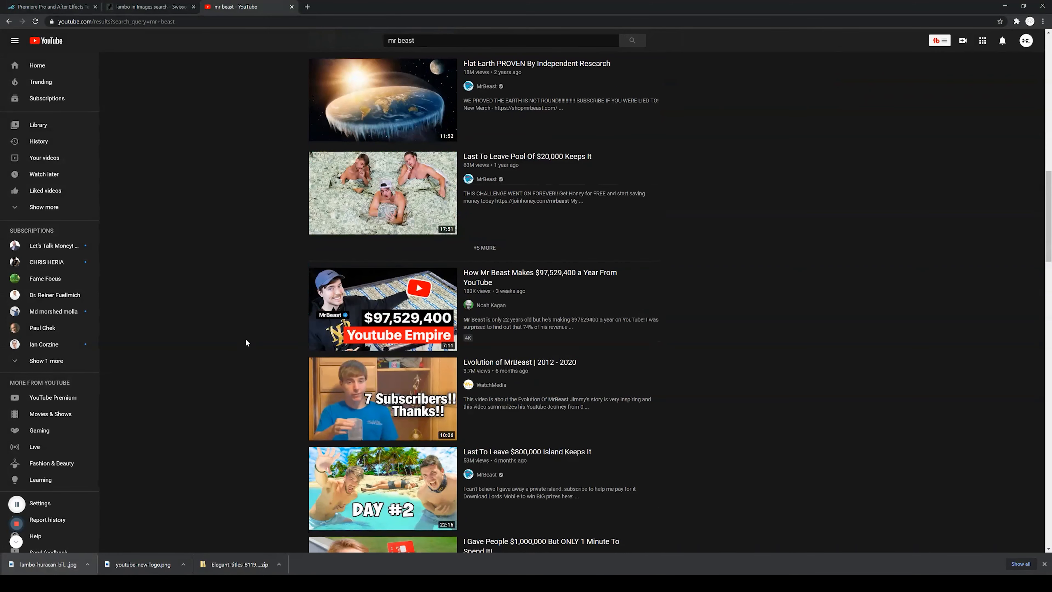
scroll(246, 339, down, 5)
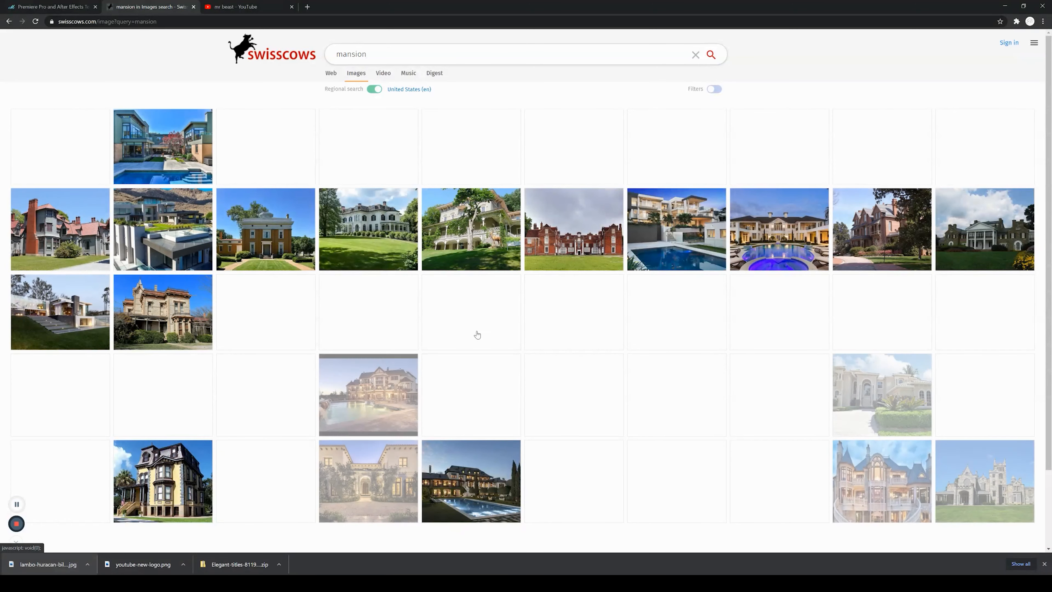
Step: Save the lit white mansion image from the mansion image search results into the project folder
scroll(476, 340, down, 2)
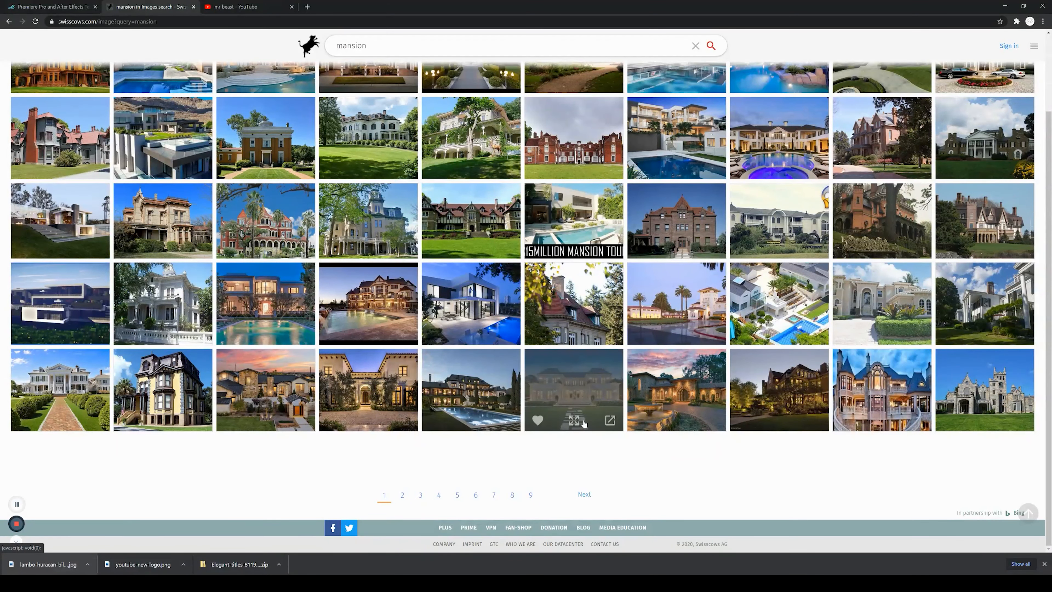
click(584, 388)
right_click(551, 273)
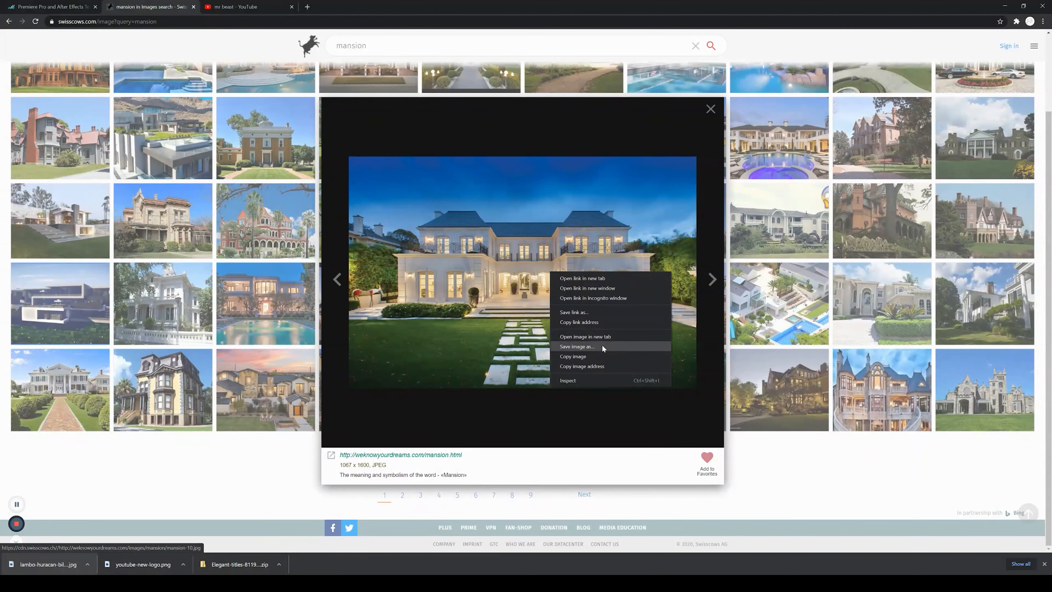
click(603, 346)
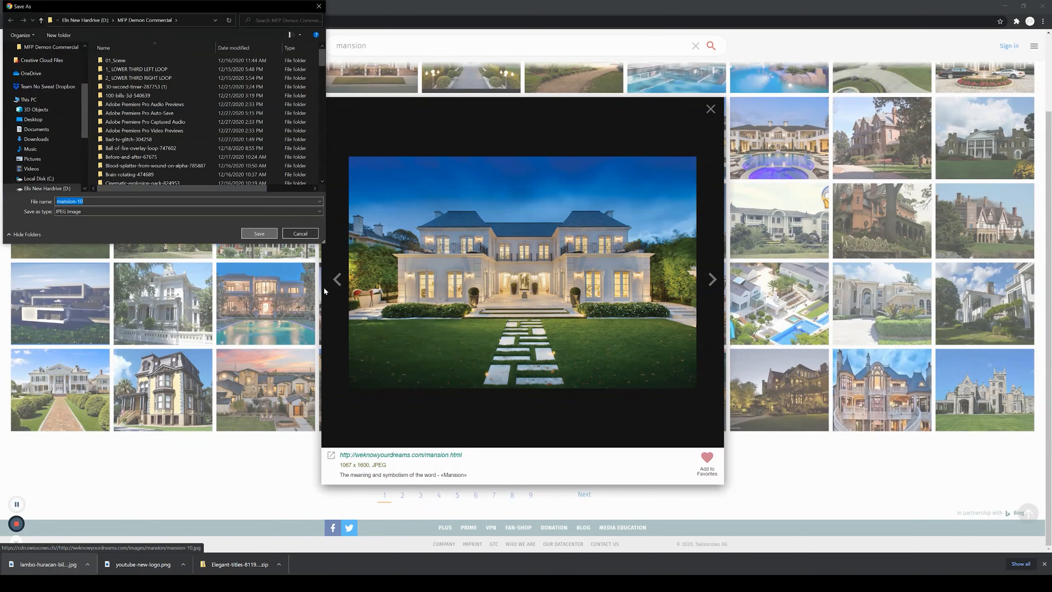
click(259, 234)
Step: Add the downloaded mansion image to a new top video track and scale it to frame size
drag(33, 567, 462, 399)
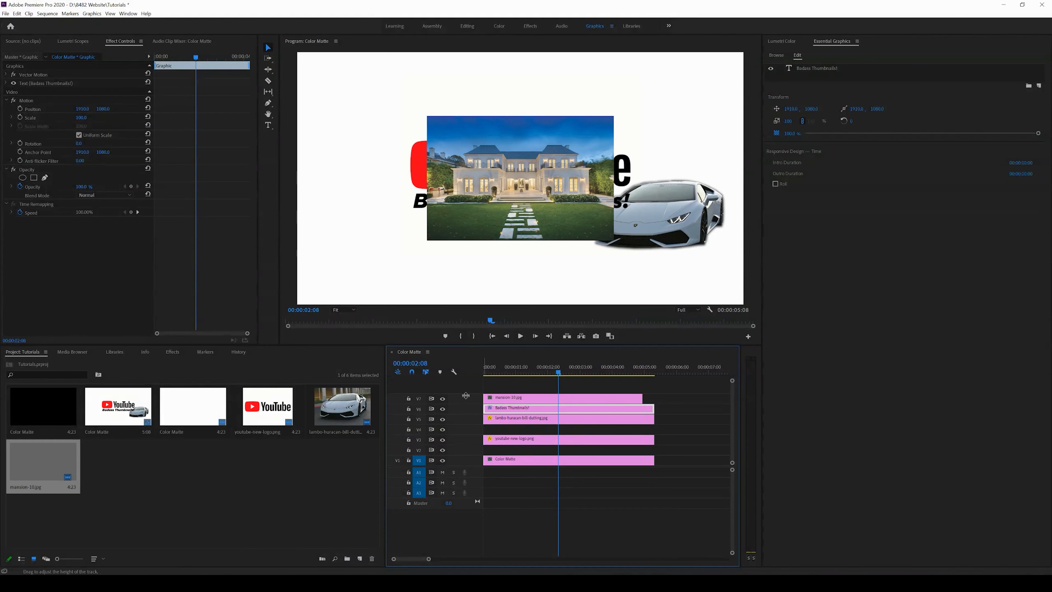
right_click(630, 400)
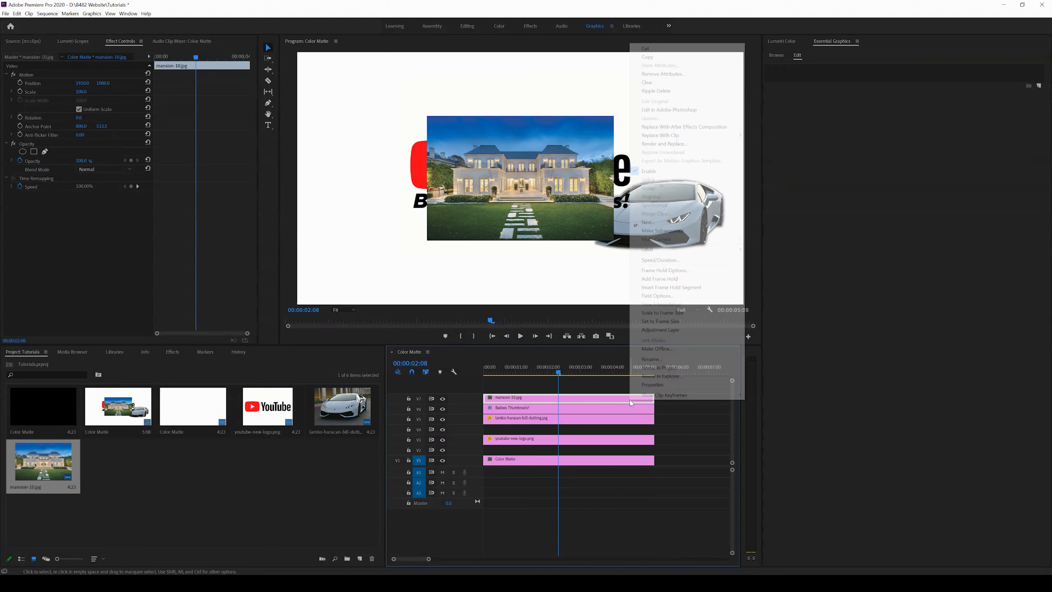
click(652, 313)
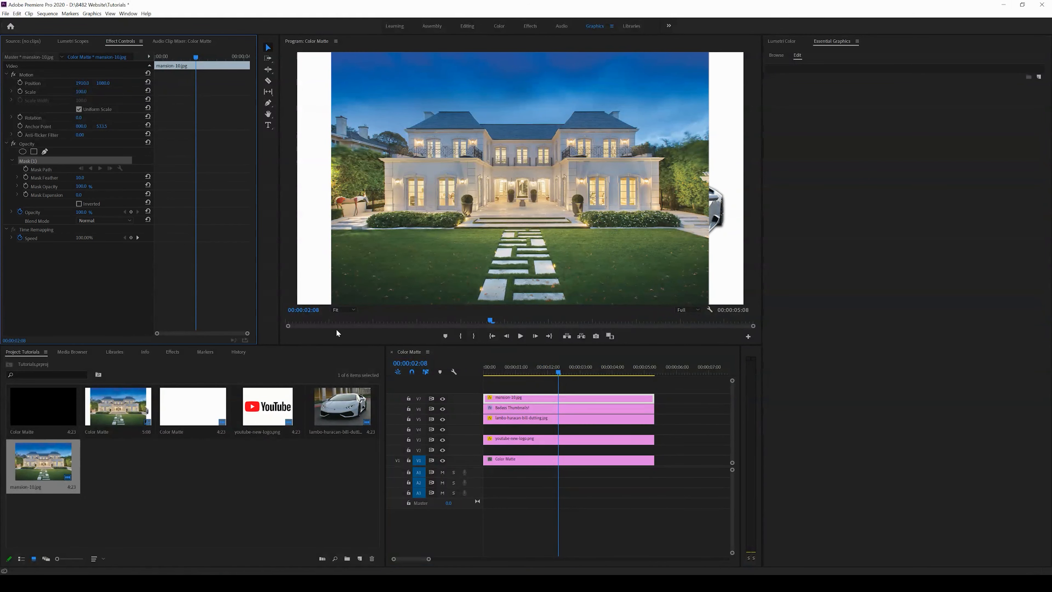
Step: Add pen mask points tracing the mansion's roofline and edges so the sky is cut away
click(341, 310)
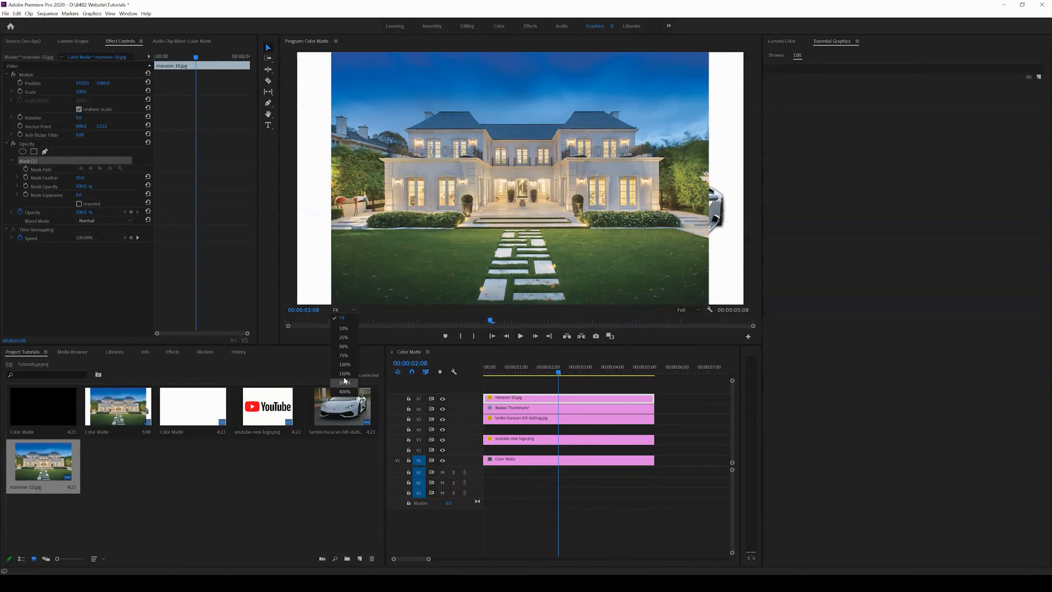
click(344, 374)
drag(755, 176, 756, 118)
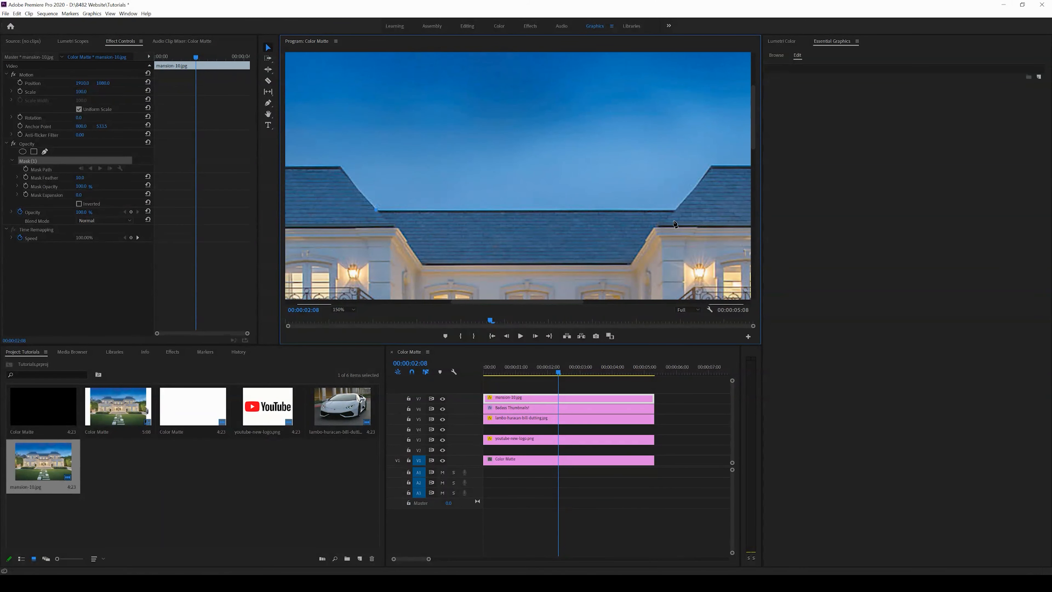
click(675, 211)
click(712, 169)
drag(553, 300, 623, 300)
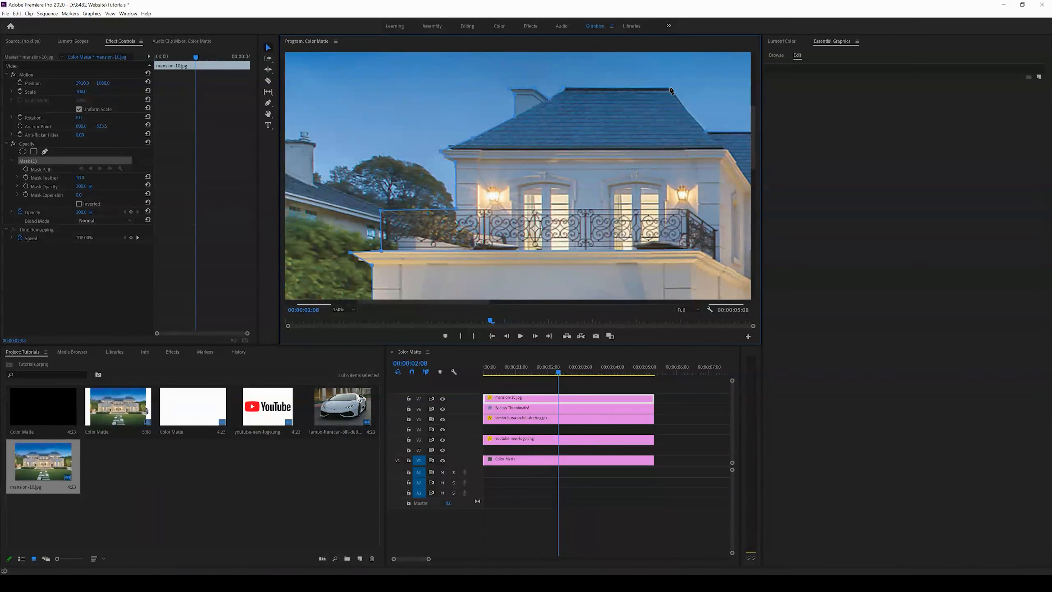
click(705, 133)
click(706, 132)
click(342, 310)
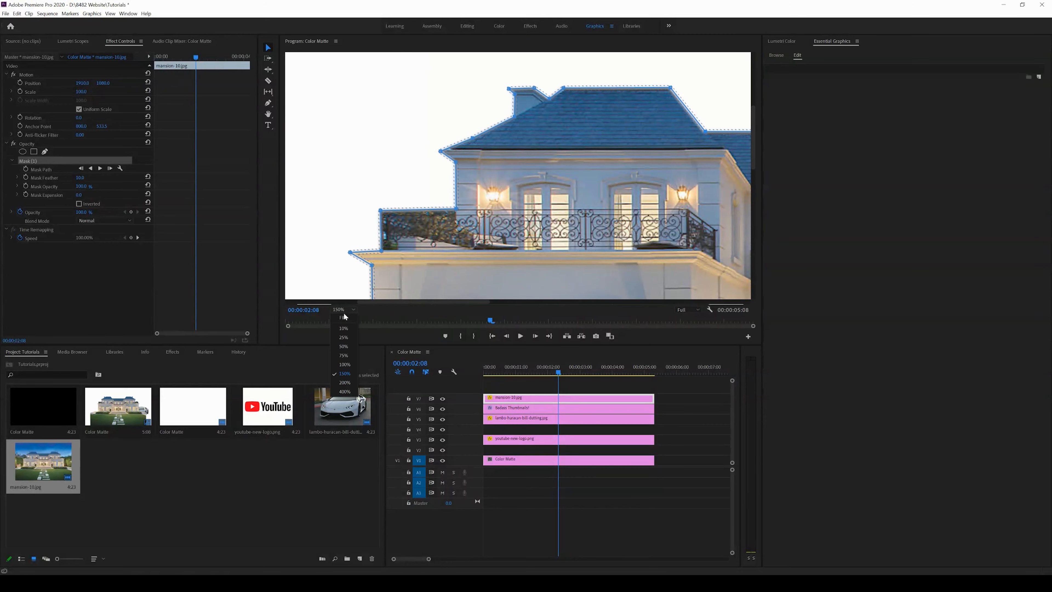
click(343, 314)
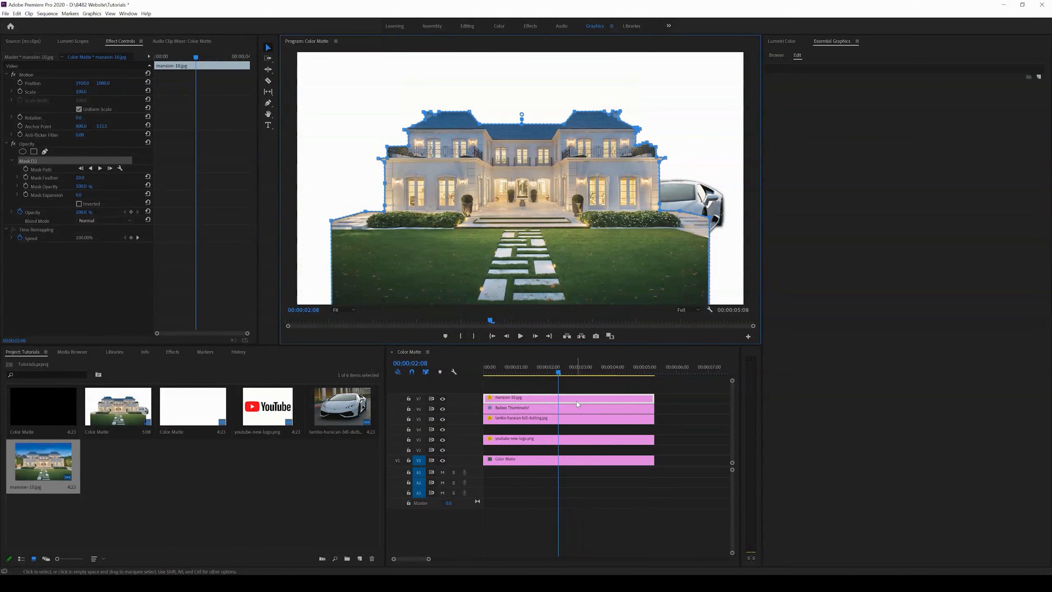
mouse_move(82, 92)
mouse_down()
mouse_move(100, 91)
mouse_move(14, 112)
mouse_move(78, 94)
mouse_up()
Step: Switch to the browser and save the stacked money image from the money search results as money_stack_fb.jpg
key(alt+Tab)
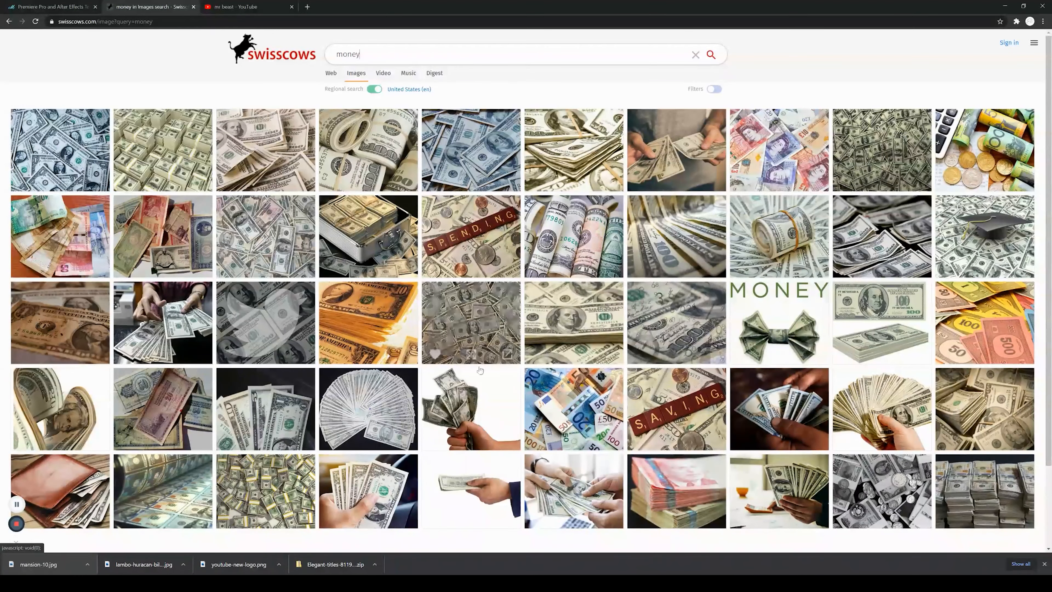
click(620, 270)
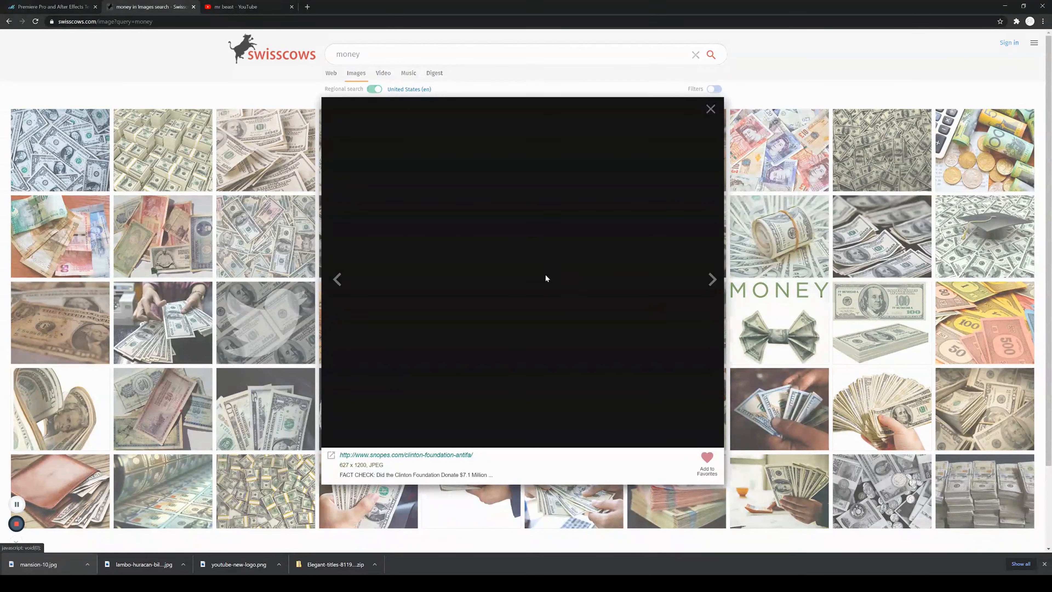
right_click(520, 276)
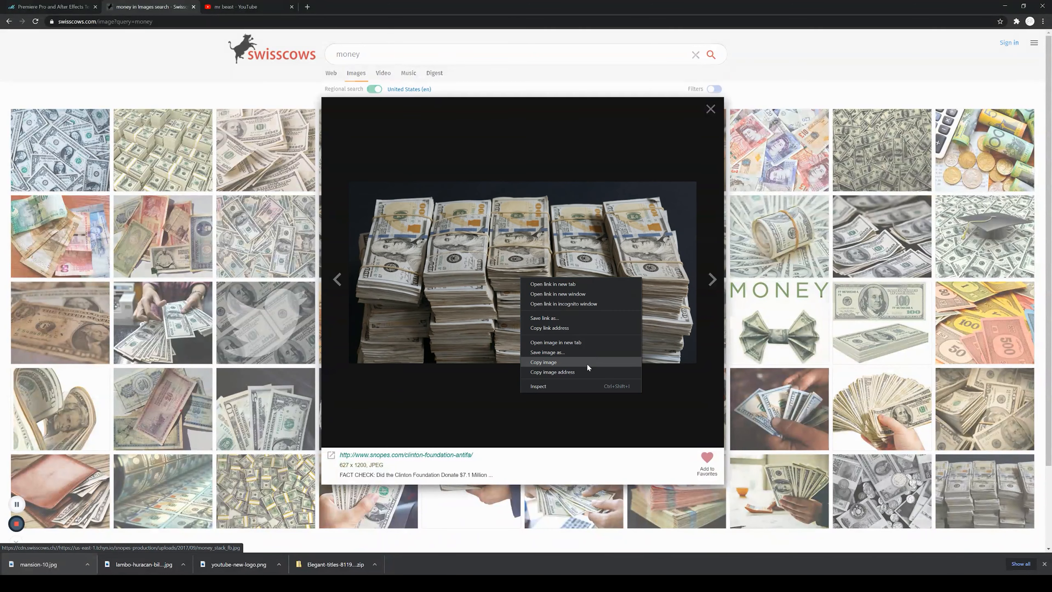
click(574, 353)
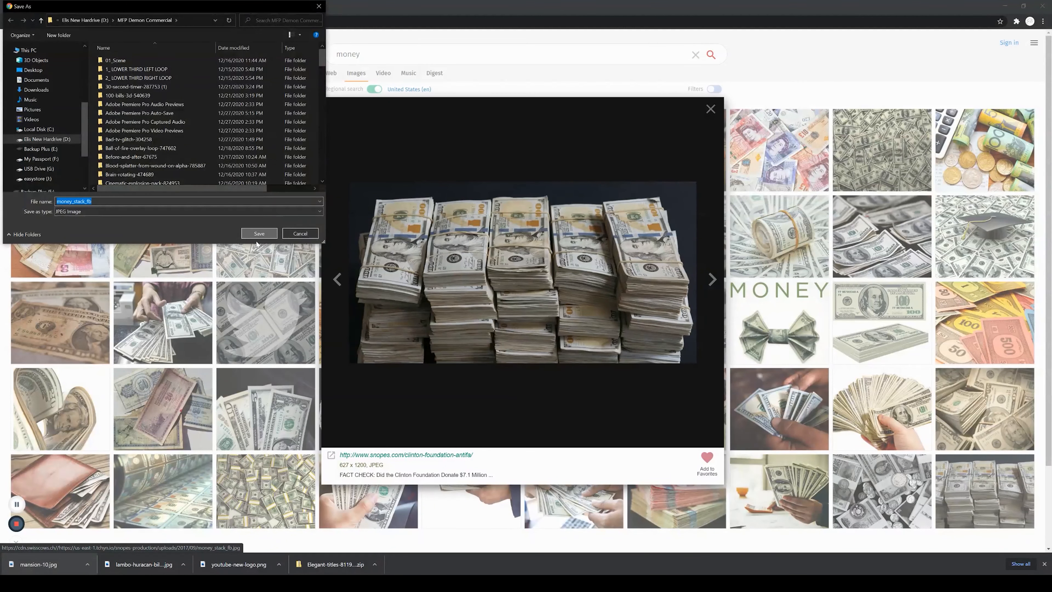
click(257, 235)
Step: Add money_stack_fb.jpg on a track below the mansion as a frame-sized background and adjust its position and scale
drag(43, 564, 504, 442)
key(alt+Tab)
click(513, 443)
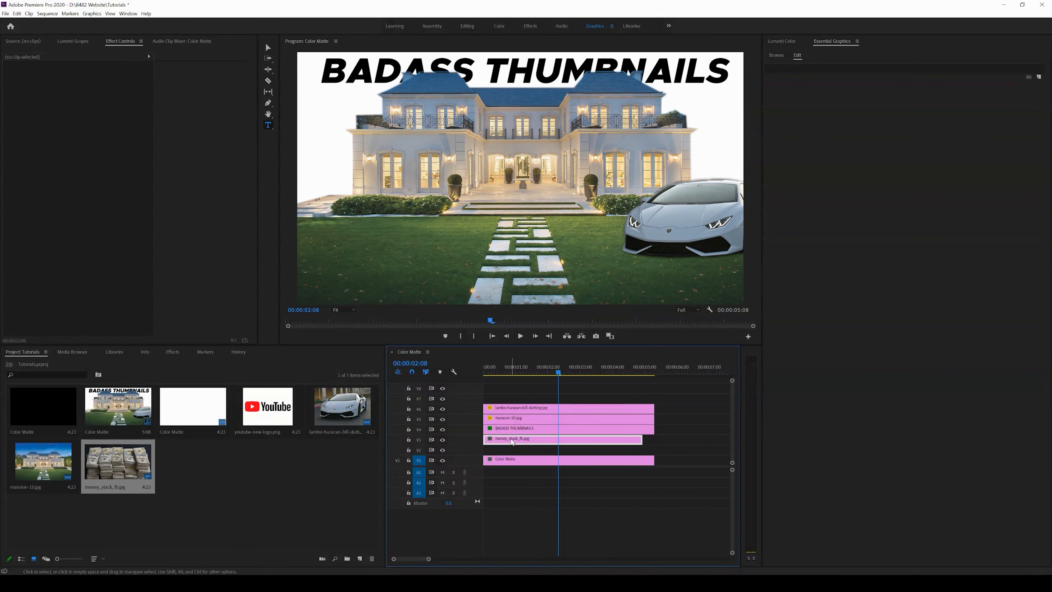
right_click(512, 443)
click(534, 352)
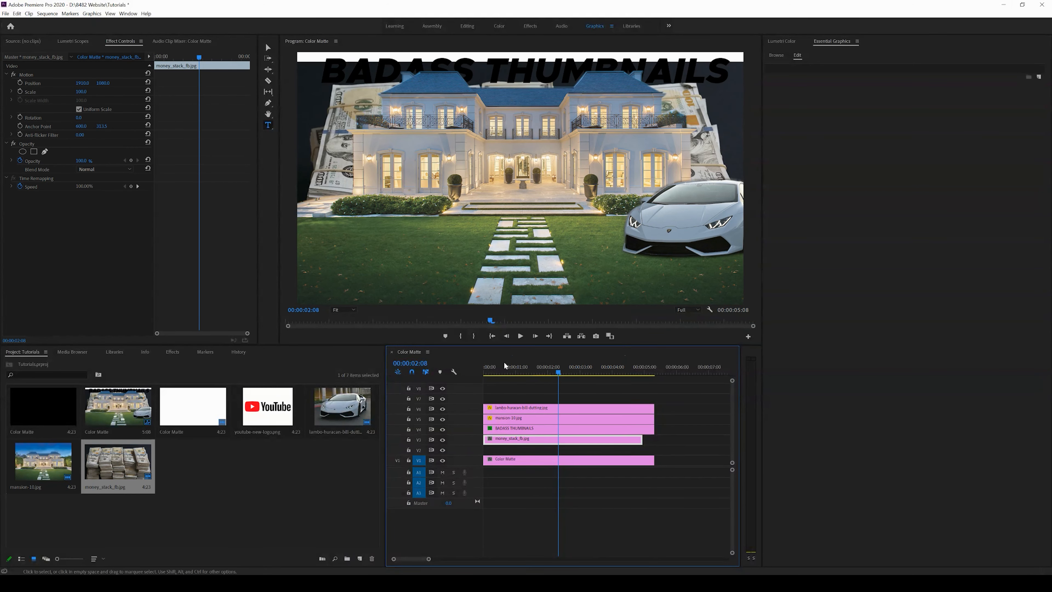
drag(102, 83, 22, 107)
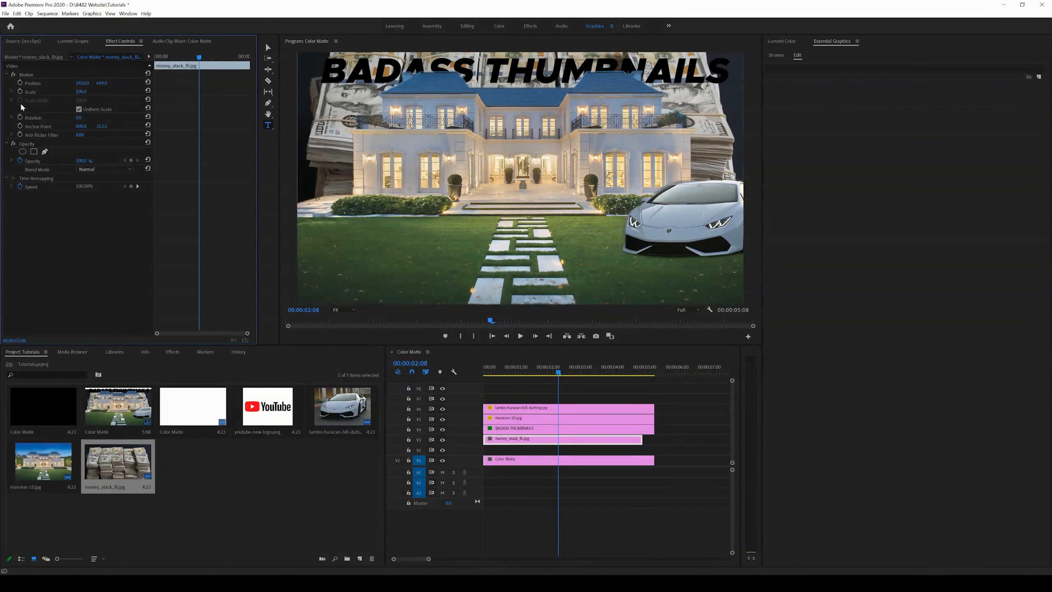
drag(83, 91, 95, 94)
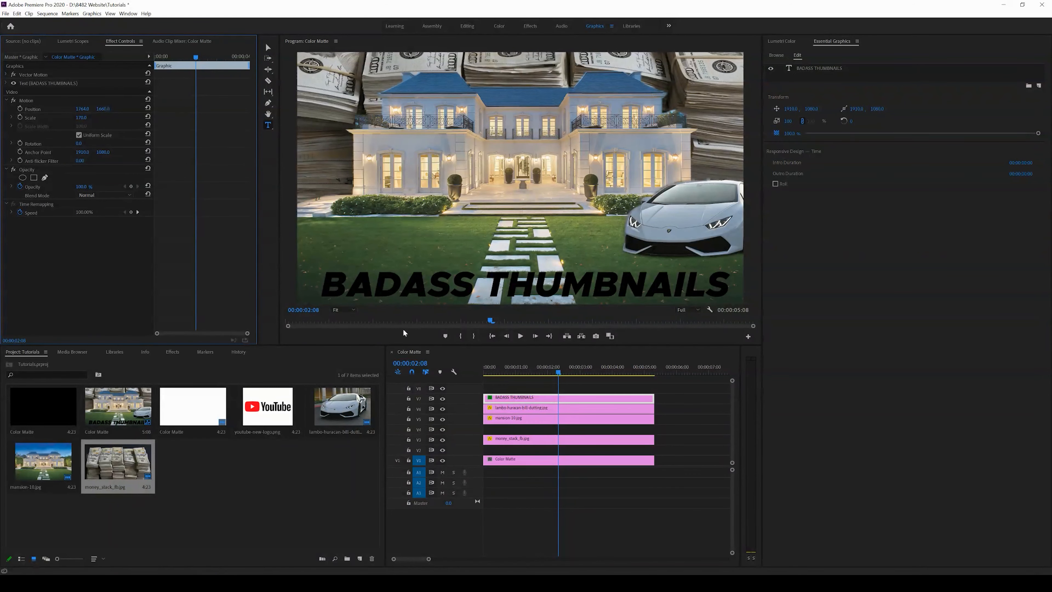
Step: Set the BADASS THUMBNAILS title's fill colour to white
click(566, 402)
click(853, 68)
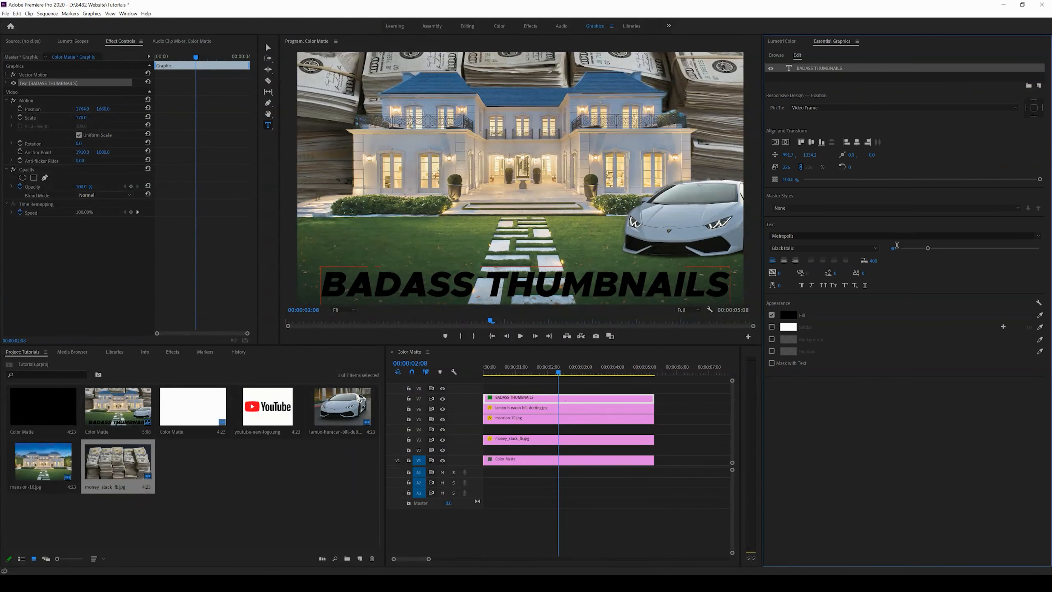
click(787, 317)
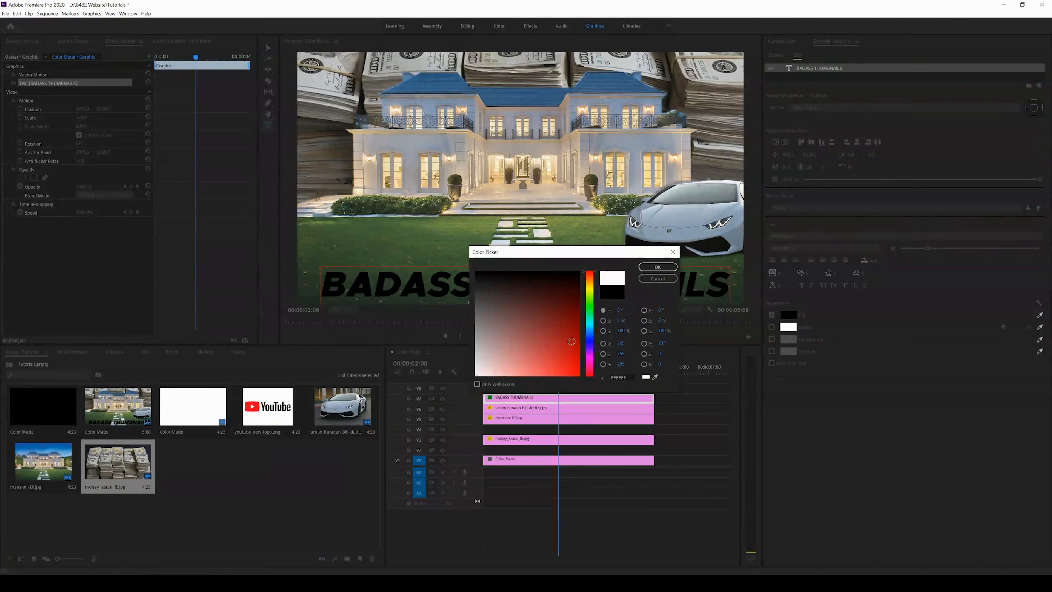
click(657, 268)
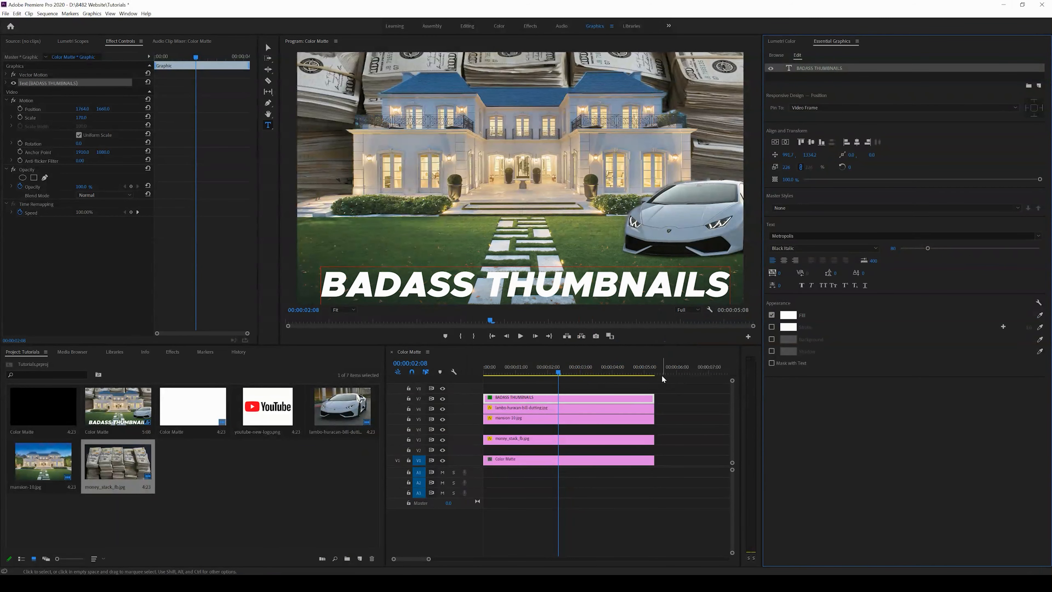
Step: Add a blue stroke to the title text, widen it, and enlarge and nudge the title slightly
click(772, 327)
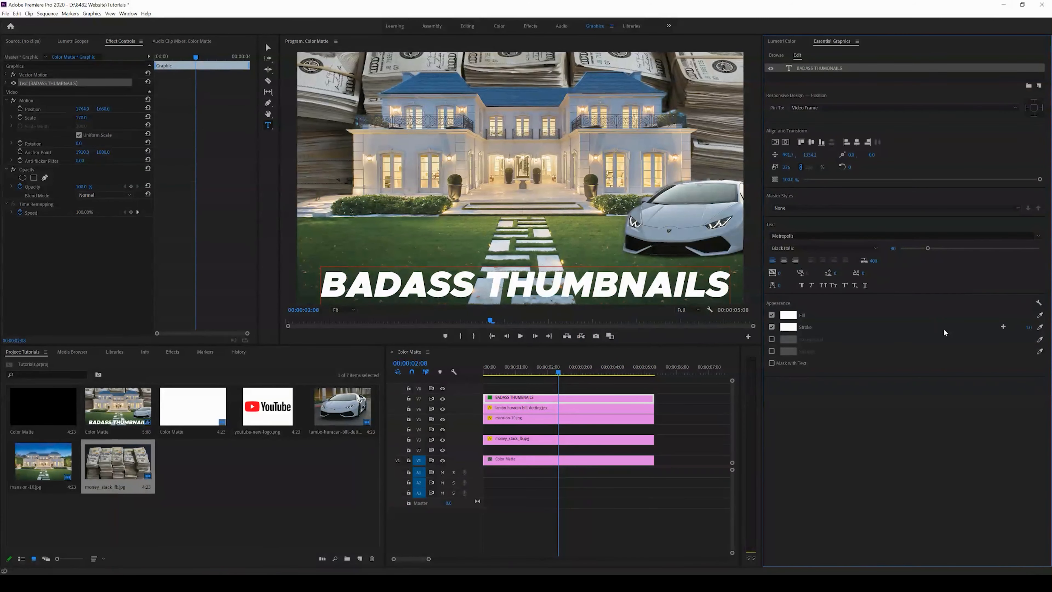
click(1040, 326)
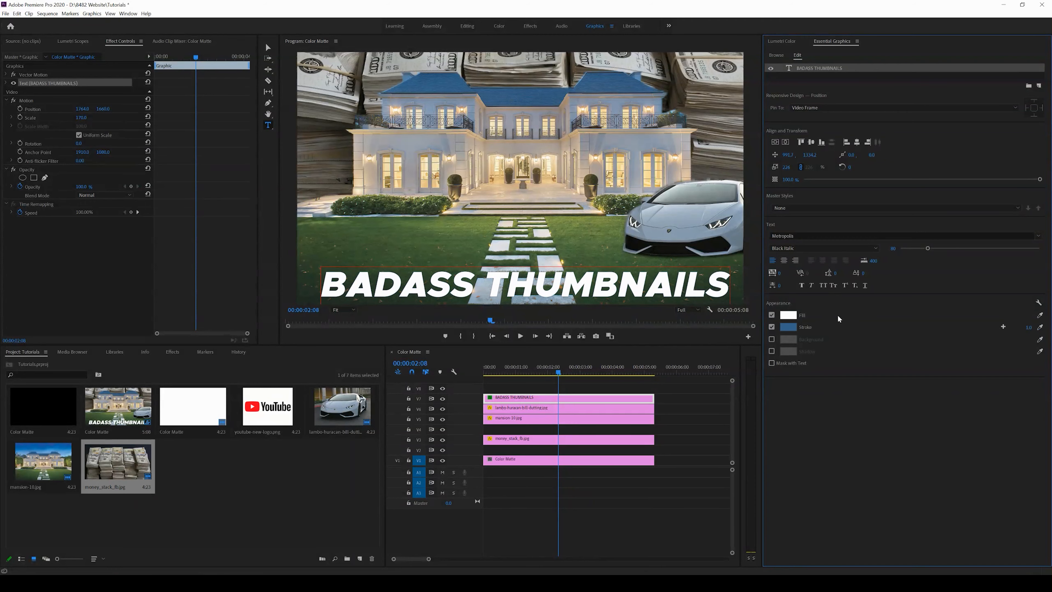
mouse_move(1030, 328)
mouse_down()
mouse_move(1042, 330)
mouse_move(1033, 333)
mouse_up()
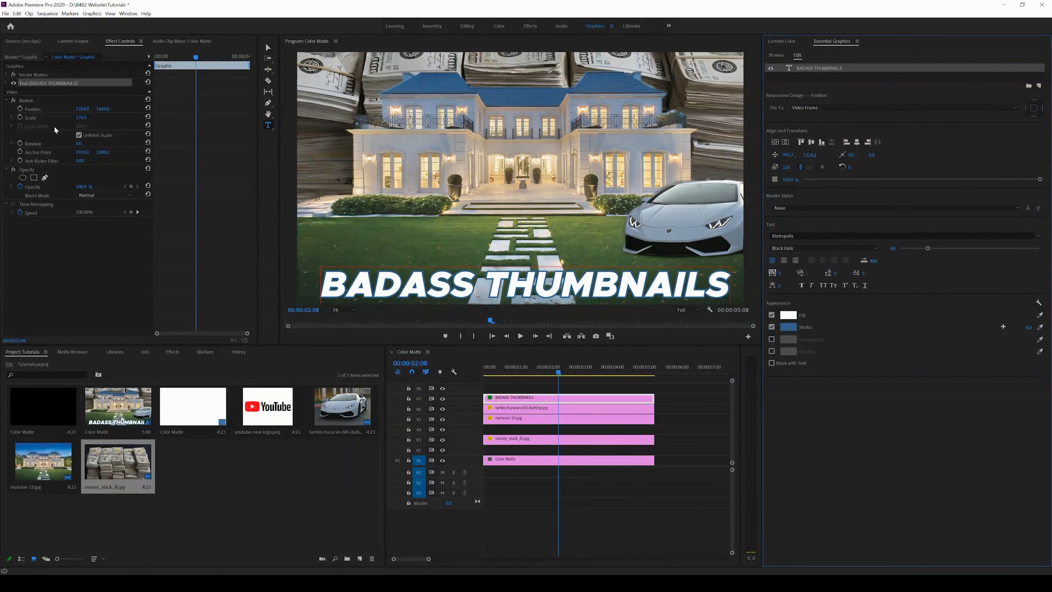
drag(82, 120, 91, 119)
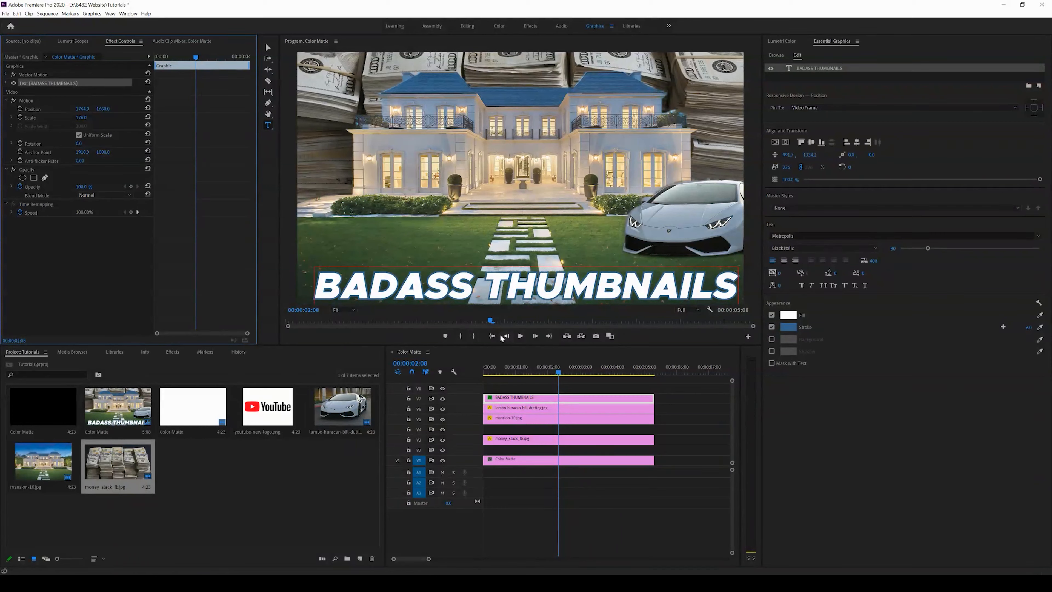
click(269, 48)
drag(456, 284, 451, 285)
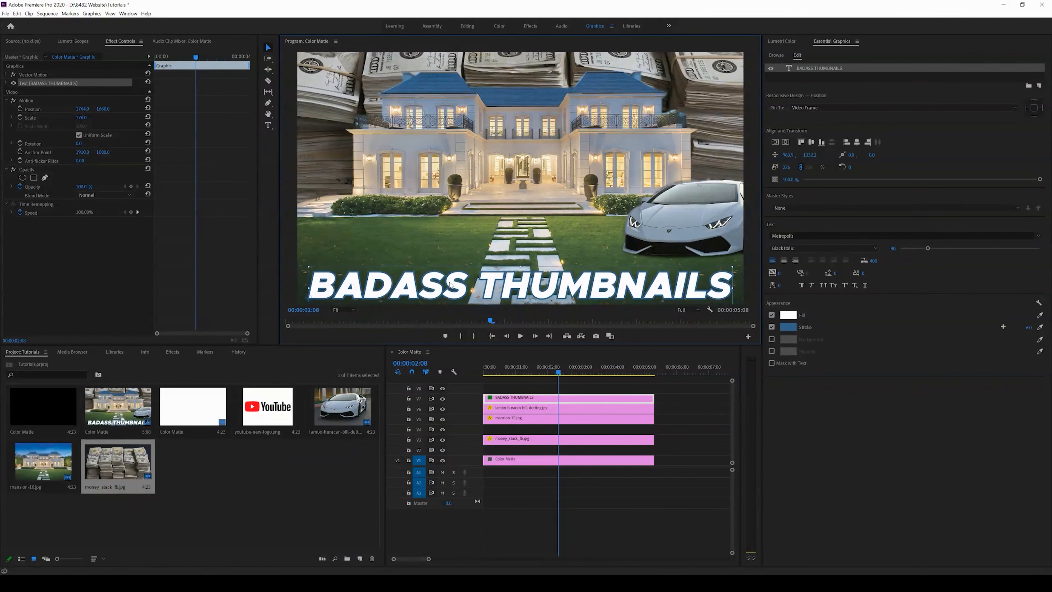
Step: Create a new black colour matte and place it above the Lamborghini track, just beneath the title
drag(675, 390, 606, 450)
click(597, 406)
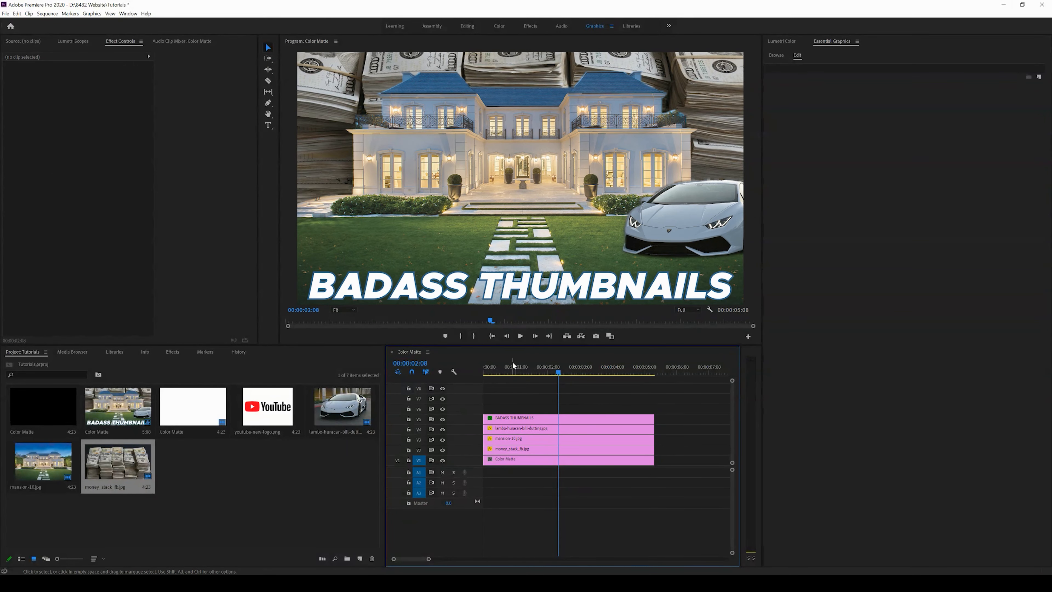
click(359, 560)
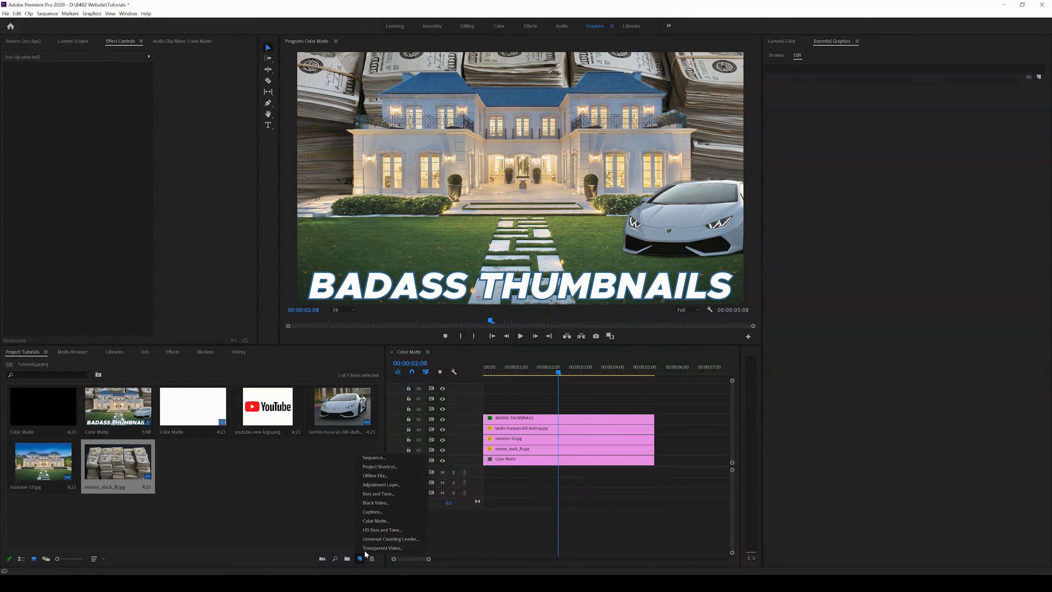
click(370, 521)
click(542, 323)
click(658, 266)
click(508, 307)
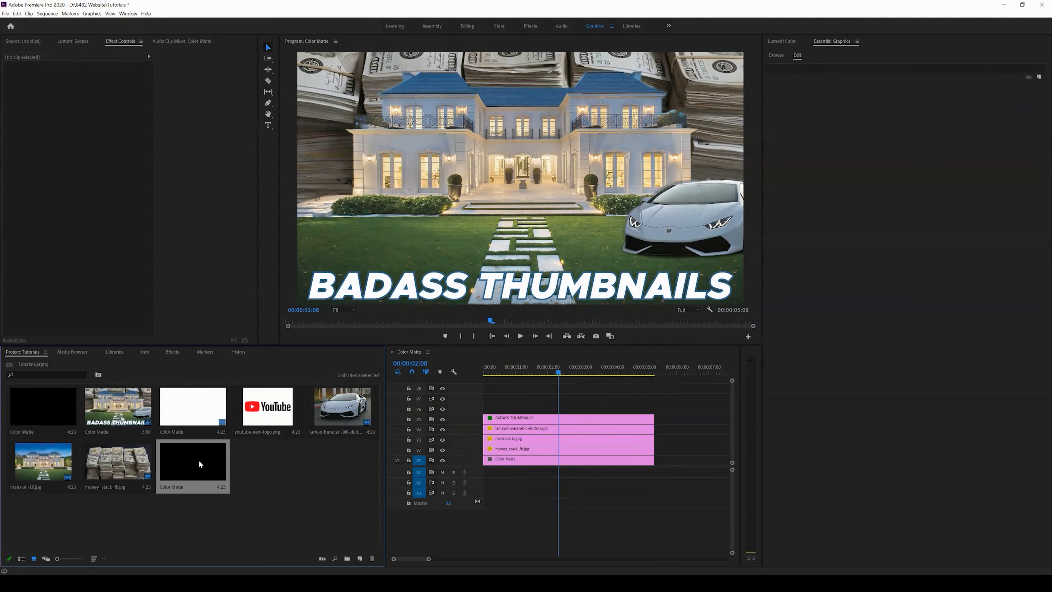
drag(503, 420, 500, 408)
drag(188, 473, 482, 419)
click(631, 421)
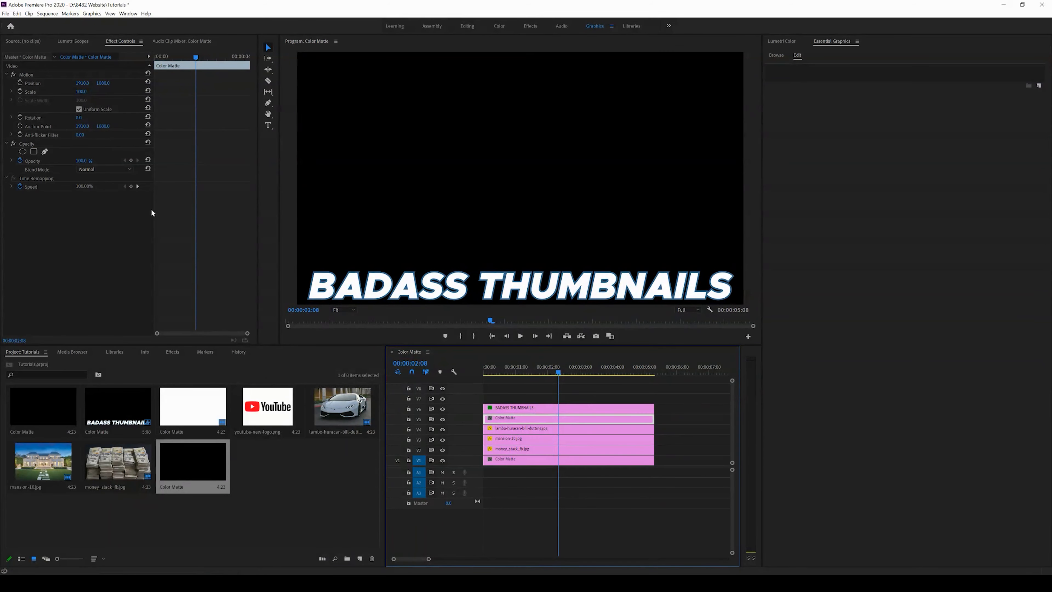
Step: Draw a rectangle mask on the black matte over the lower part of the frame and feather it into a soft shadow
click(34, 152)
drag(488, 199, 309, 291)
drag(397, 244, 755, 233)
drag(583, 267, 803, 351)
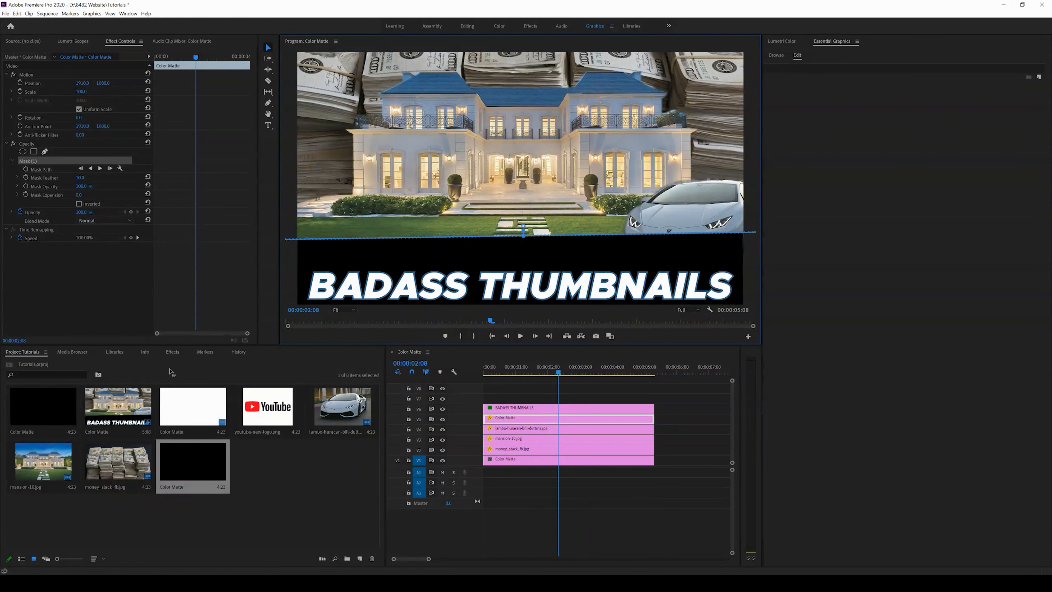
drag(81, 177, 179, 181)
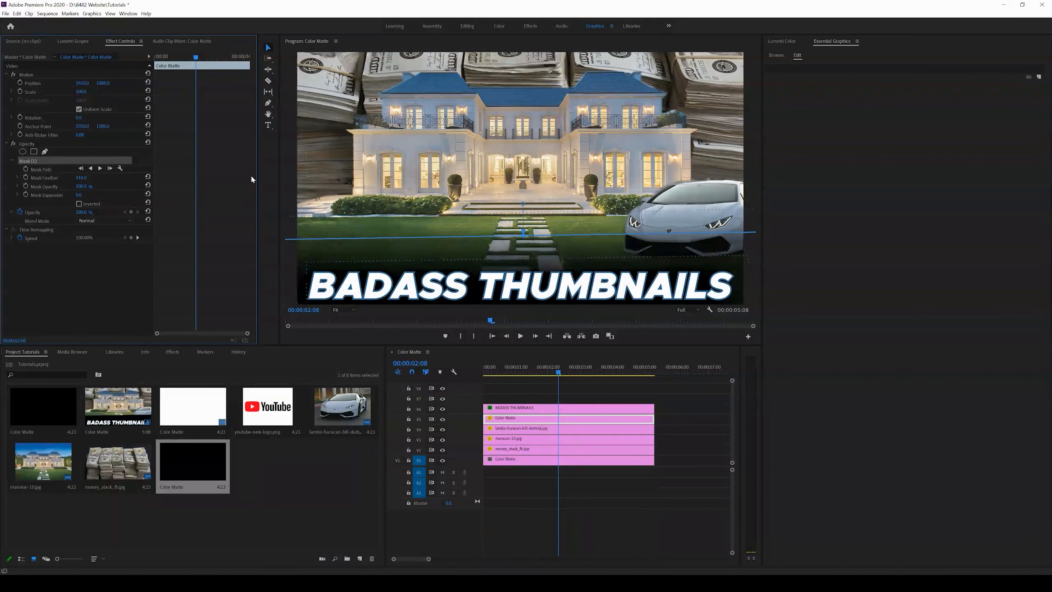
drag(270, 177, 313, 167)
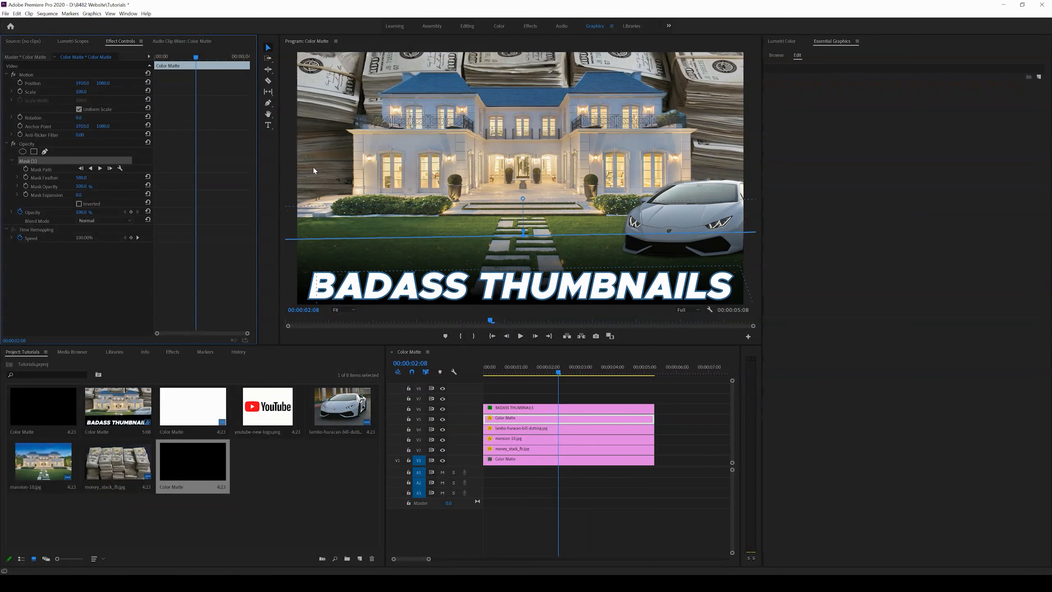
drag(590, 283, 584, 272)
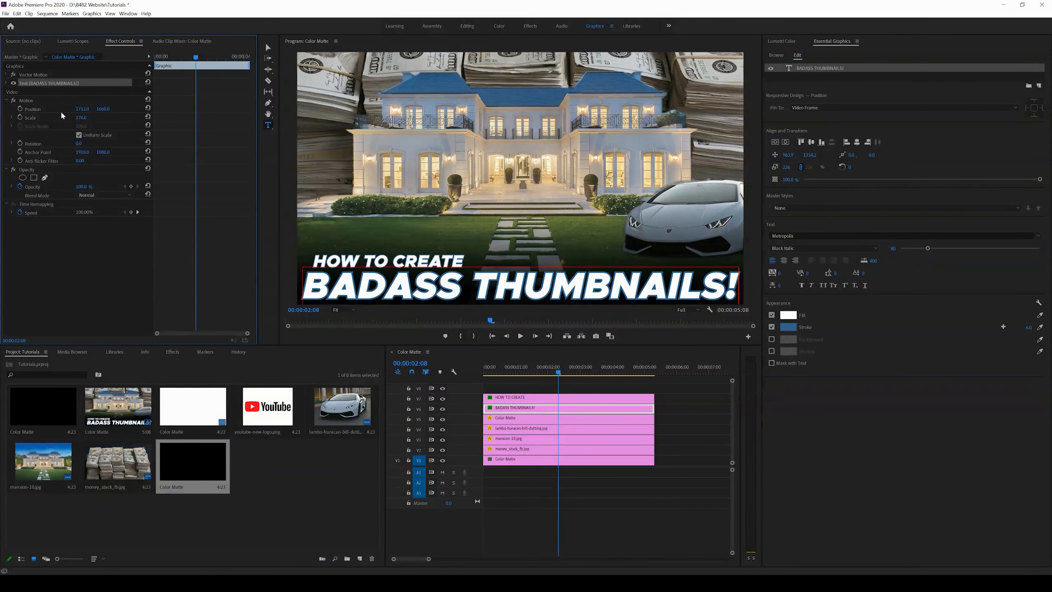
Step: Reposition and rescale the BADASS THUMBNAILS title to sit under the HOW TO CREATE line
click(530, 397)
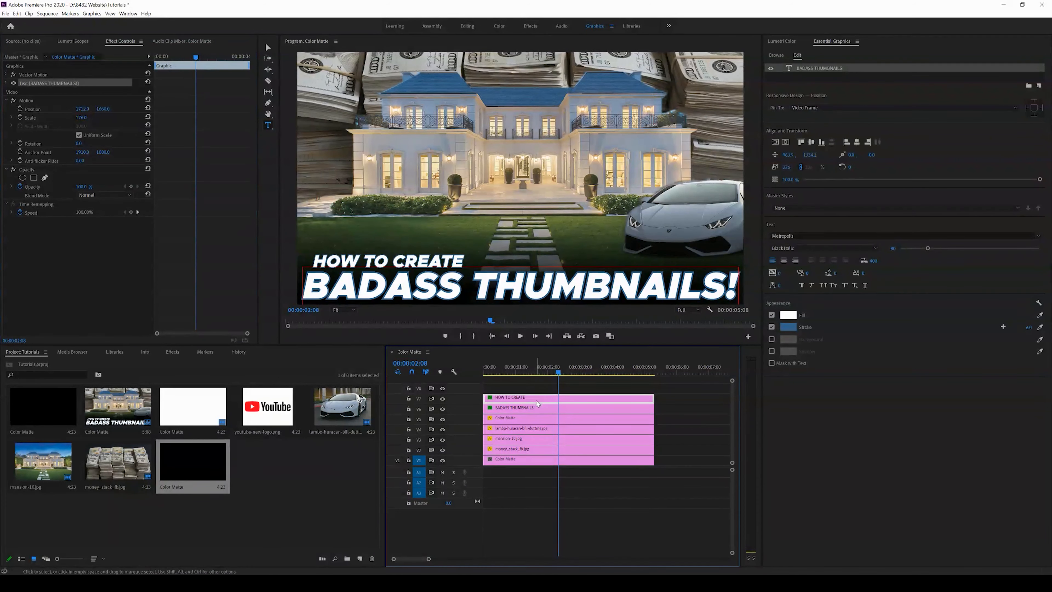
drag(81, 111, 51, 111)
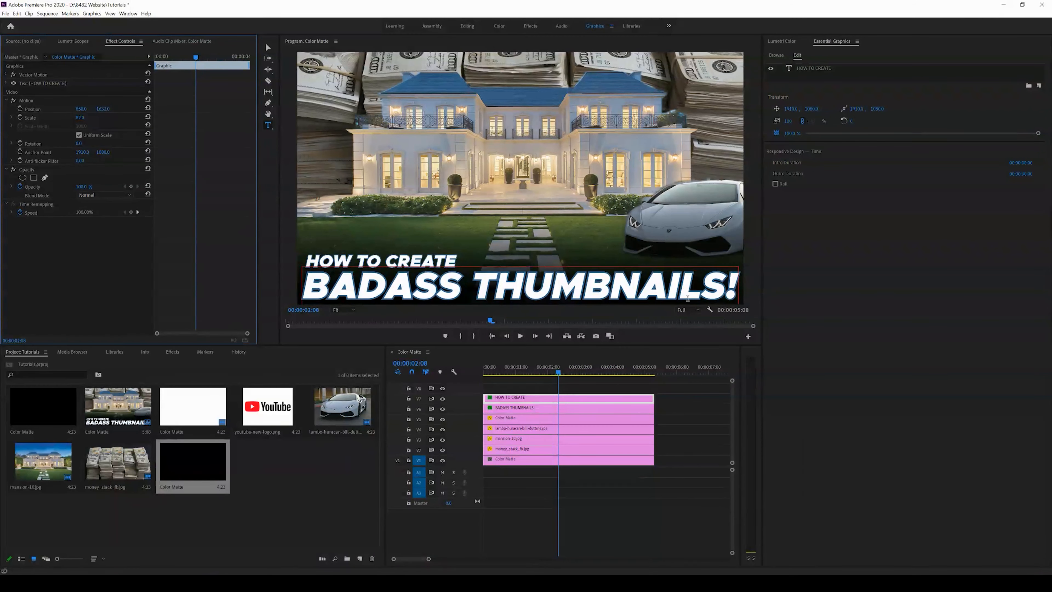
click(529, 408)
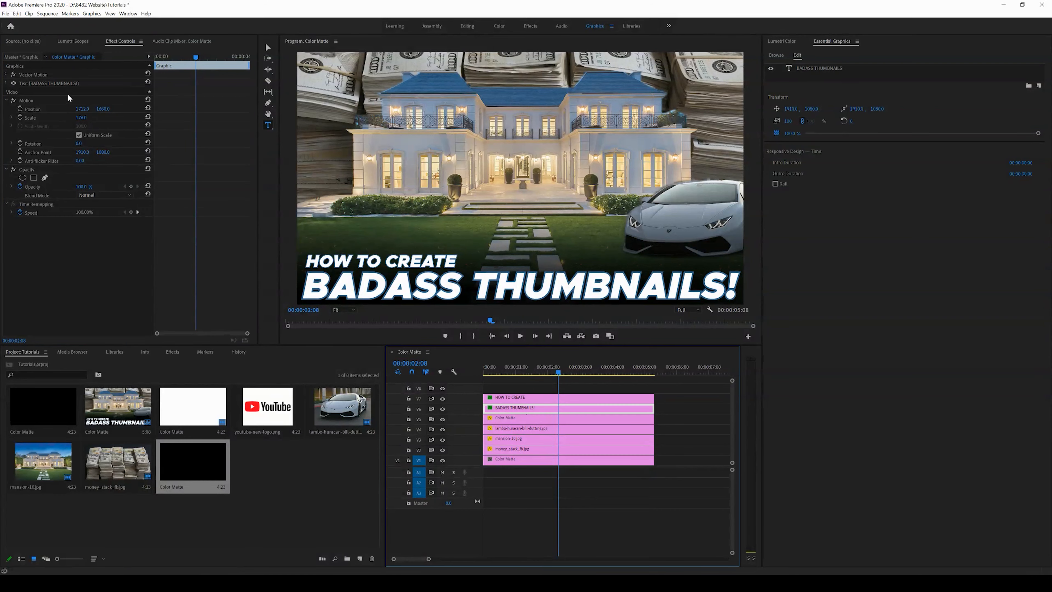
drag(82, 117, 87, 116)
drag(82, 108, 141, 108)
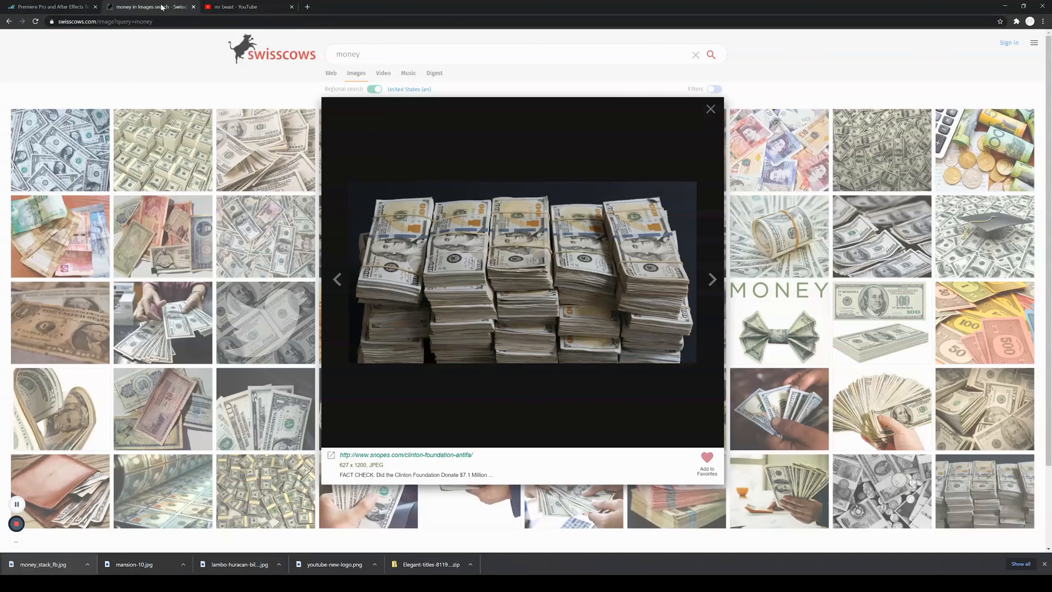
Step: Search the image site for butt
click(392, 57)
key(ctrl+a)
text(butt)
key(Return)
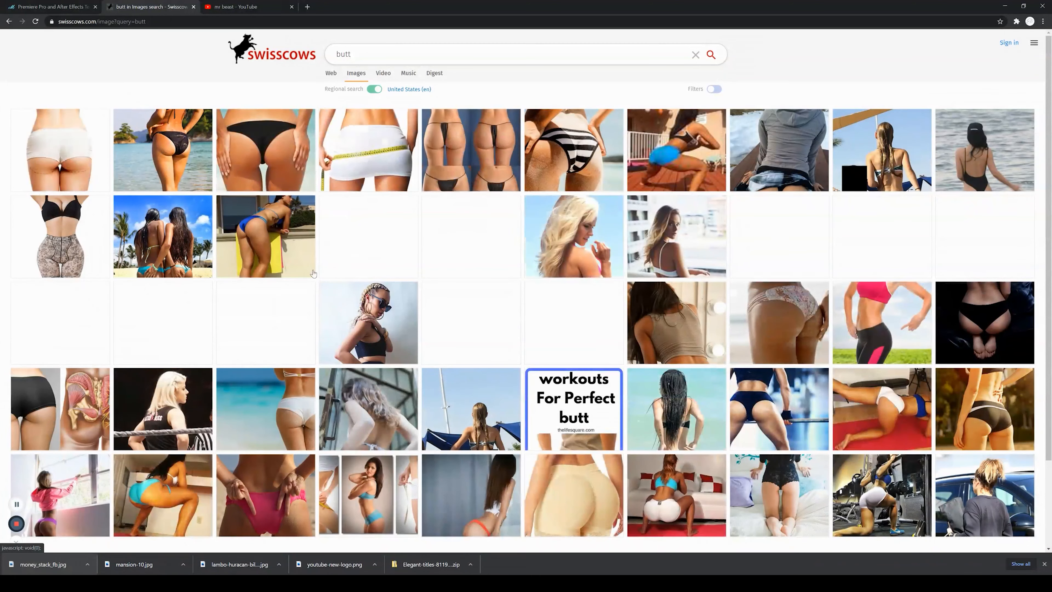
Step: Open the white-bikini beach photo from the butt results and save it to the project folder
click(282, 412)
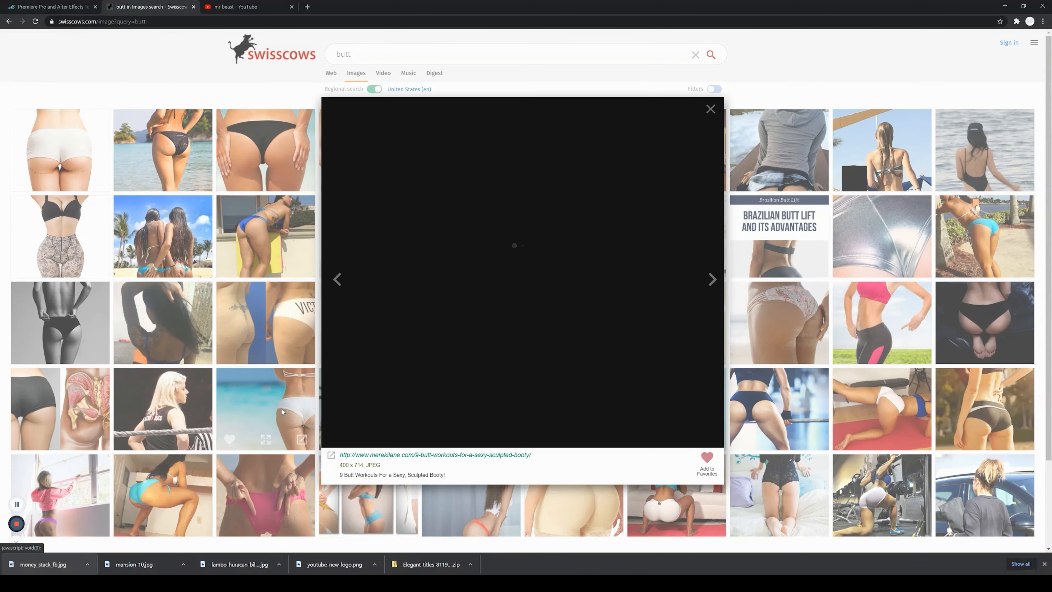
right_click(510, 270)
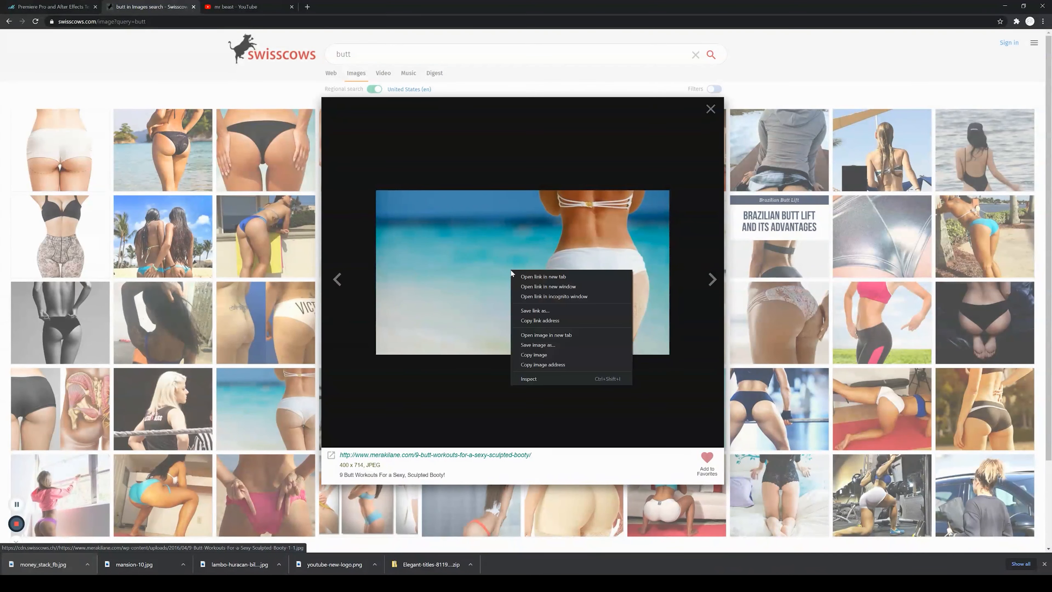
click(545, 348)
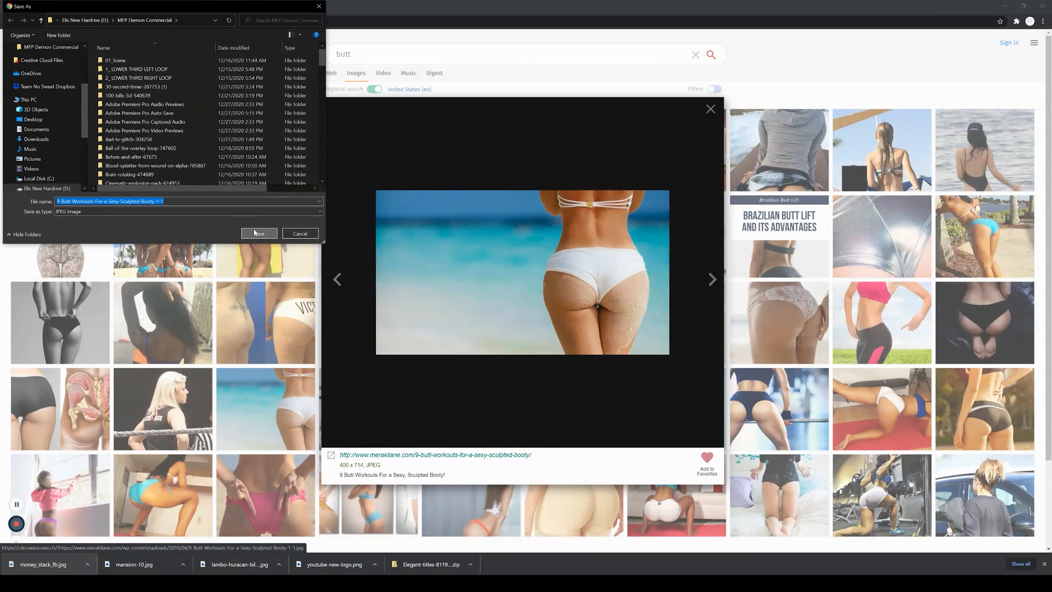
click(258, 233)
Step: Import the downloaded beach photo, place it on the top track, and set it to frame size
drag(32, 567, 273, 474)
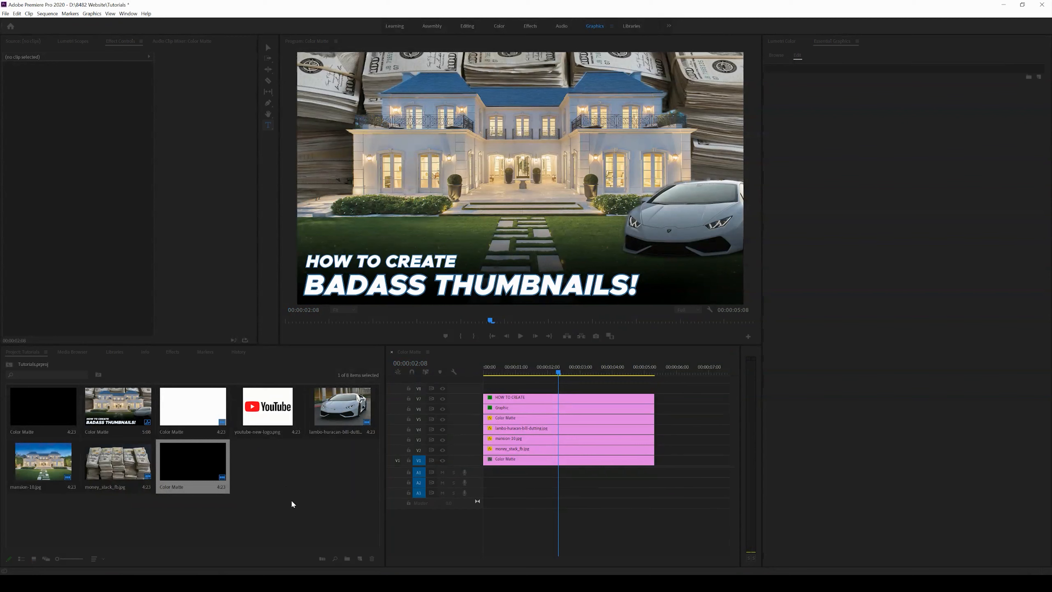
drag(280, 468, 513, 391)
right_click(514, 391)
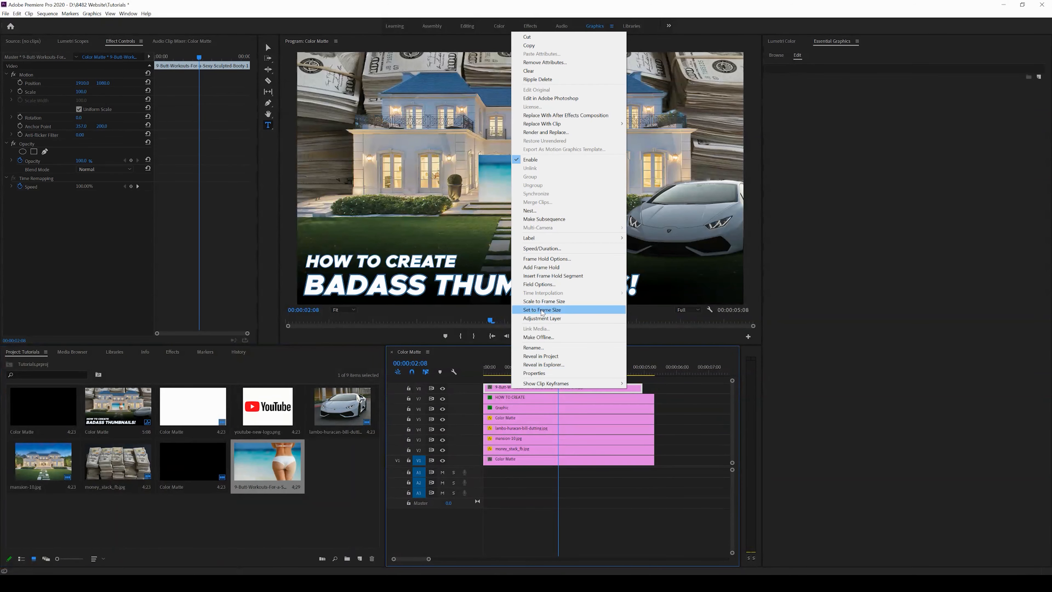
click(557, 310)
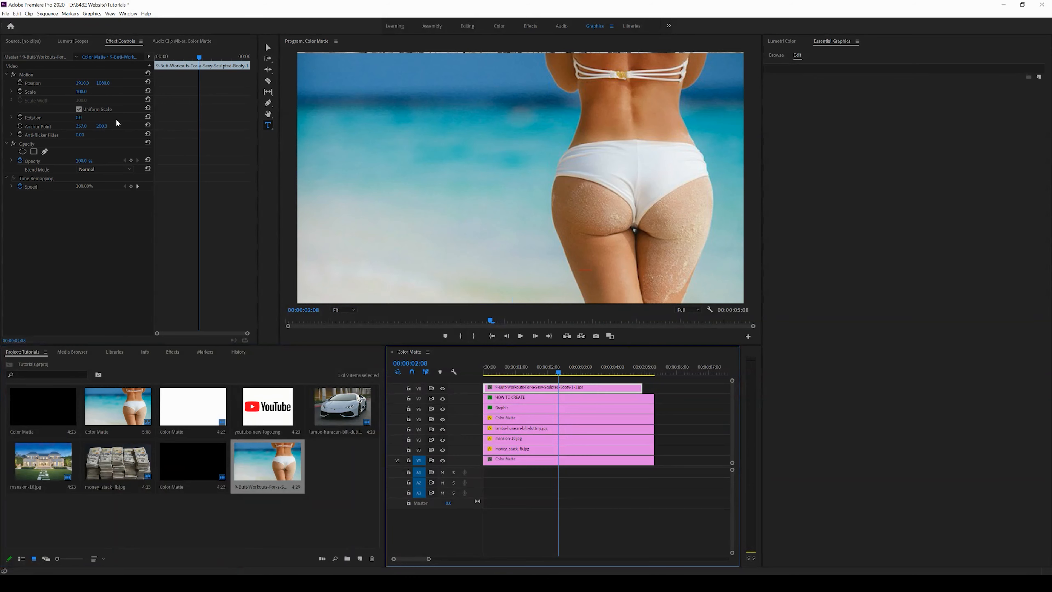
Step: Trace a pen mask around the woman's figure, adjust the mask expansion, and move her to the left edge
click(45, 151)
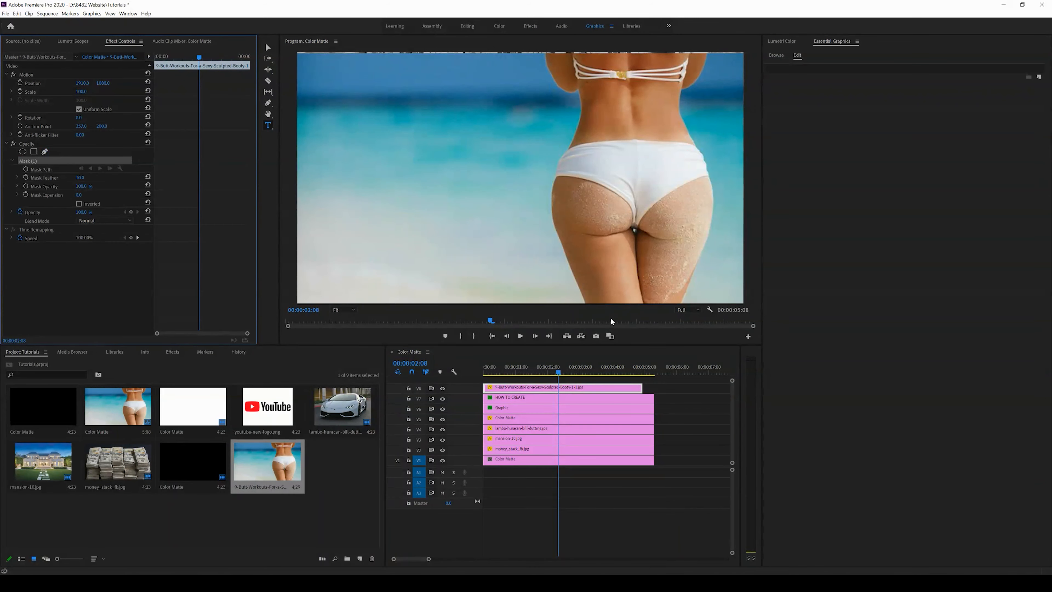
click(582, 302)
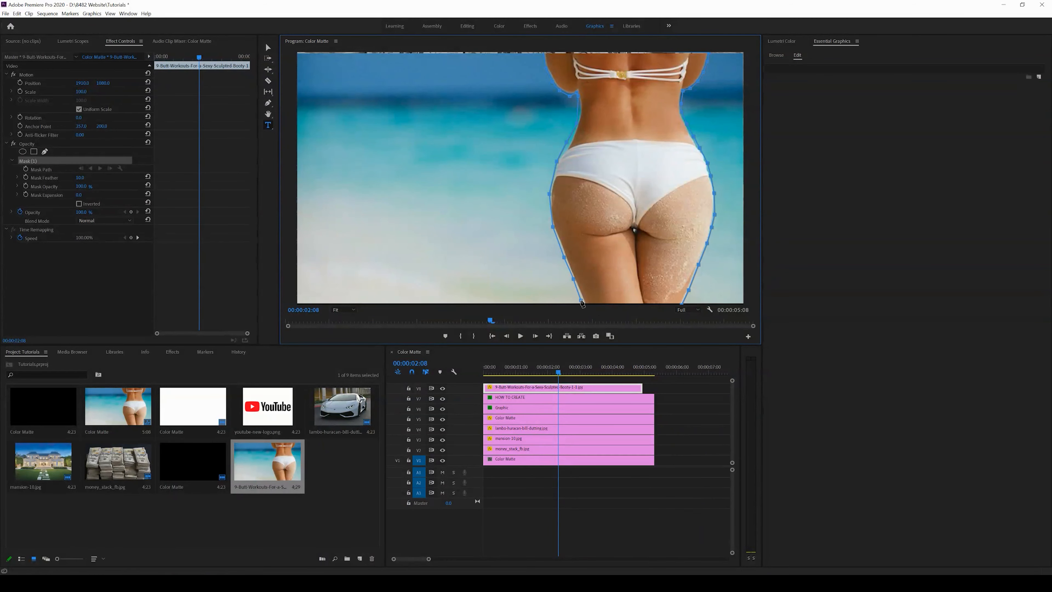
click(582, 302)
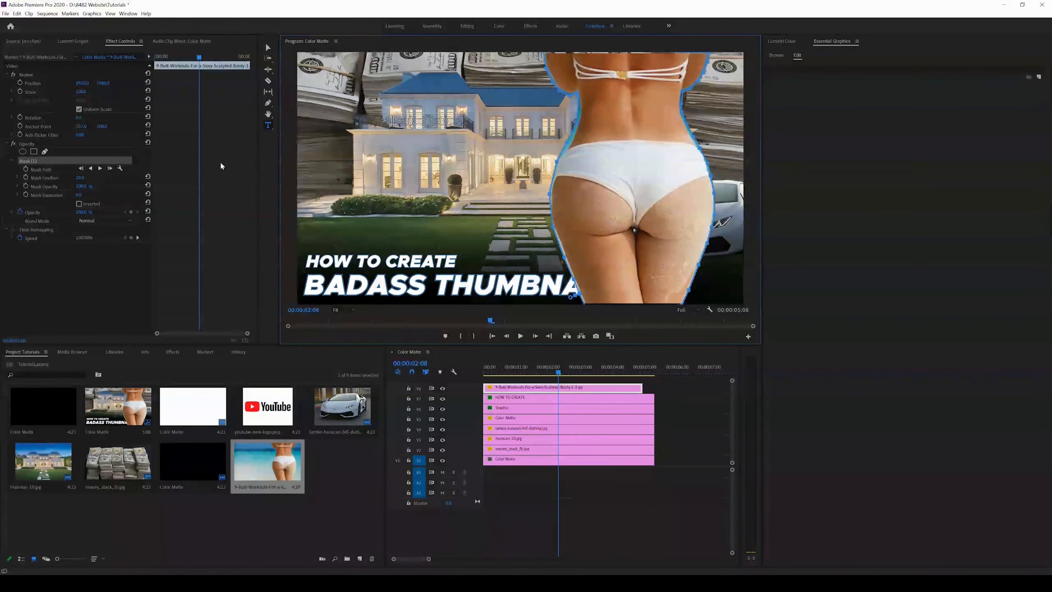
click(77, 193)
drag(142, 194, 93, 185)
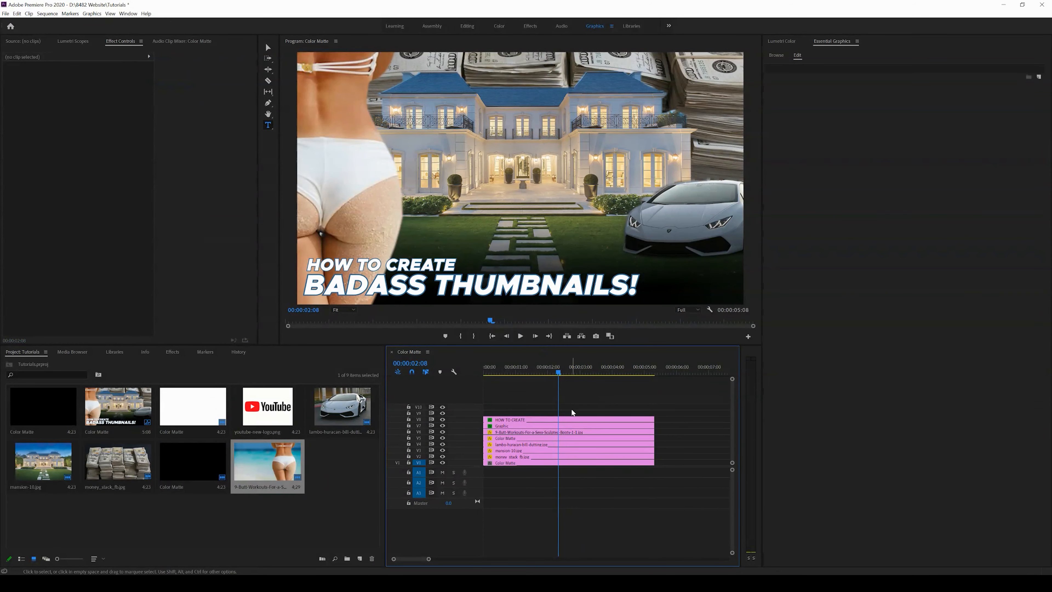
Step: Save the project, switch back to the browser, and search the image site for light flares
key(ctrl+s)
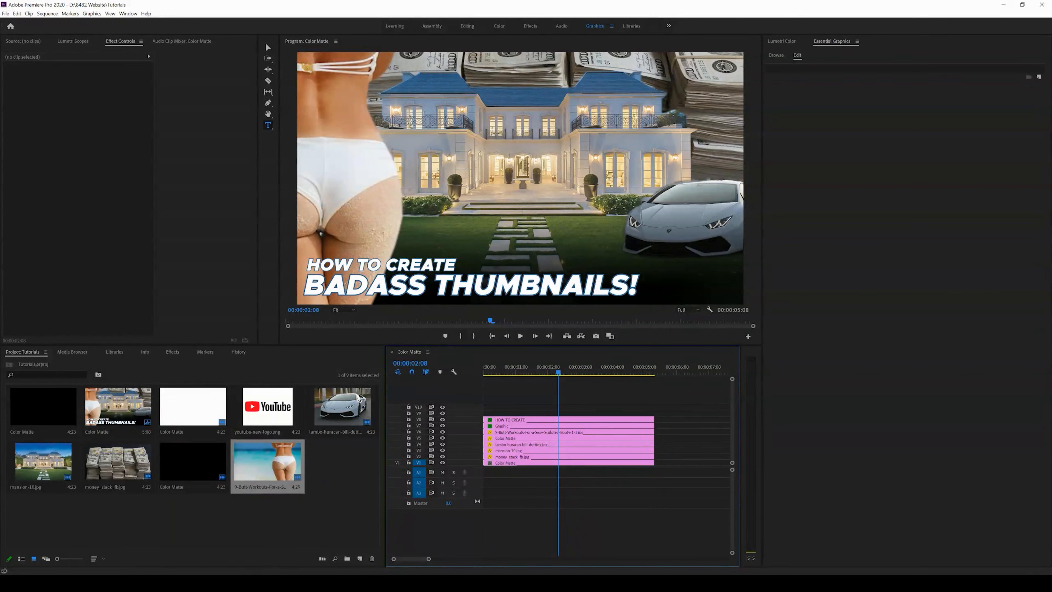
click(134, 584)
click(125, 554)
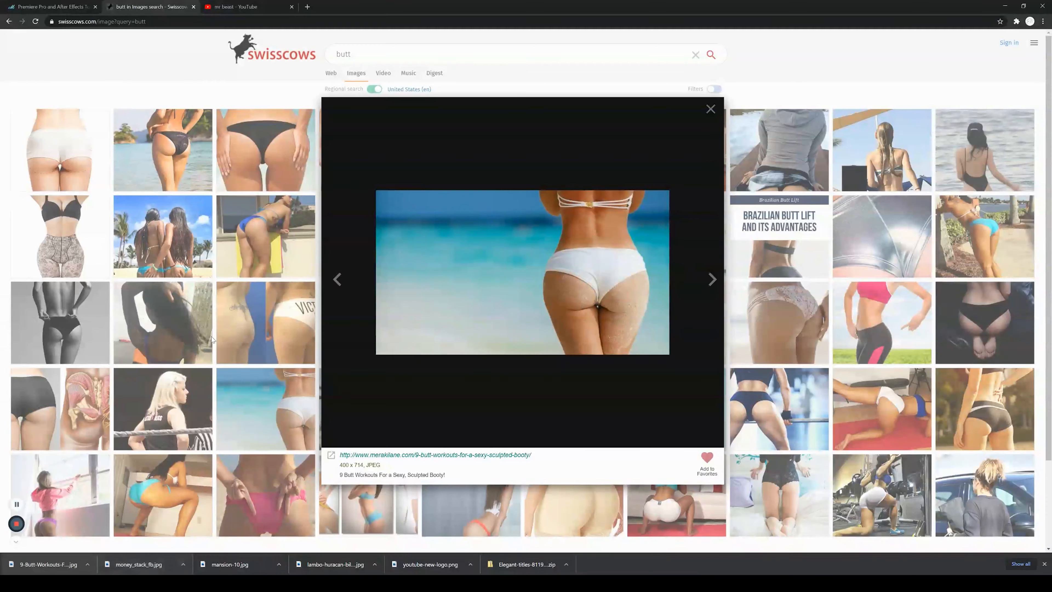
click(374, 62)
drag(372, 55, 334, 59)
text(lig)
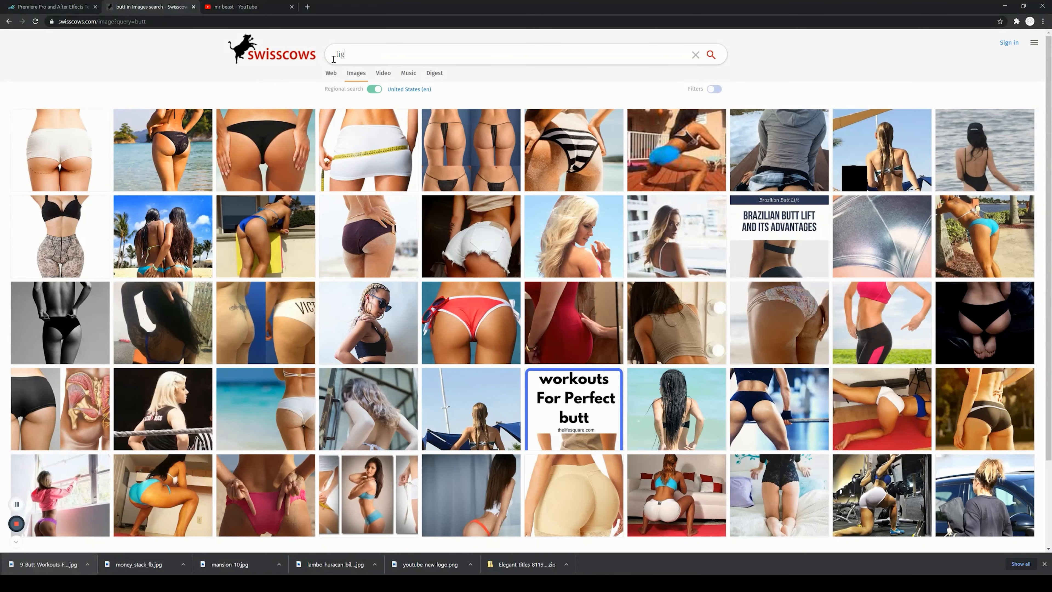
text(ht flares)
key(Return)
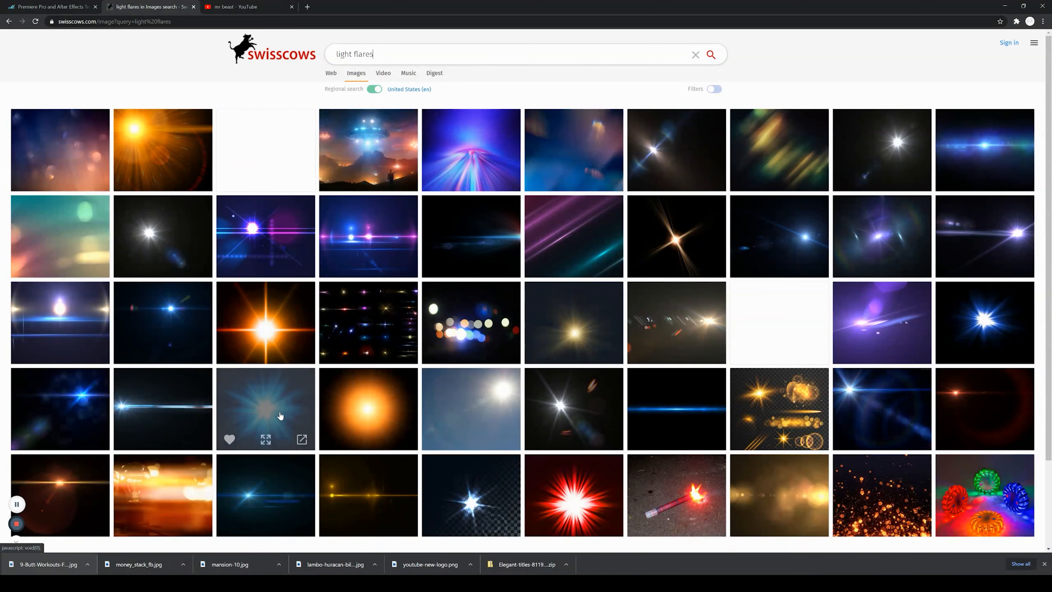
Step: Open a blue lens flare from the results and save it to the project folder
scroll(280, 416, down, 3)
scroll(278, 389, up, 2)
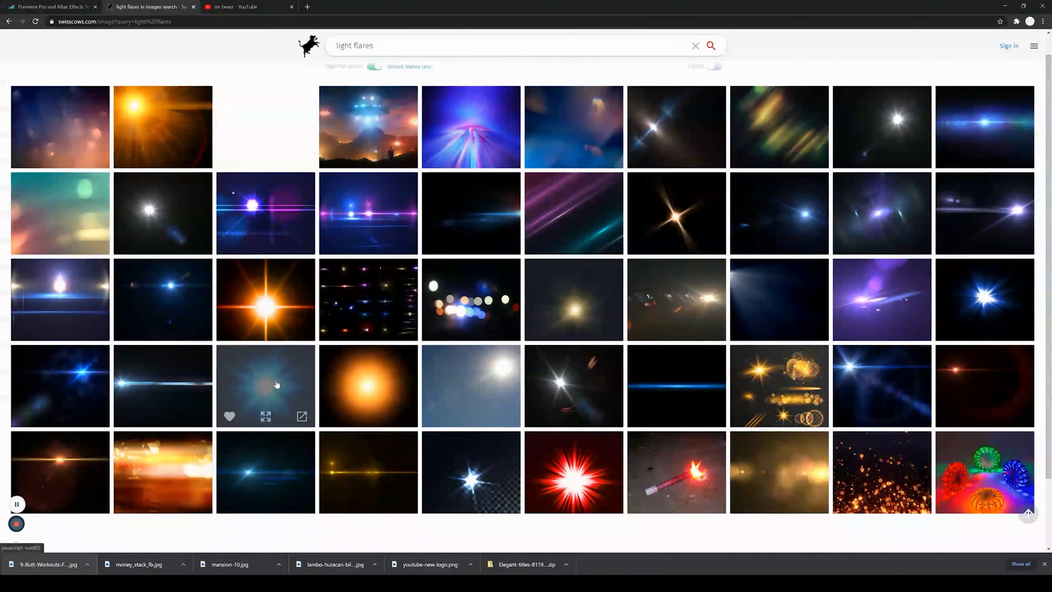
click(60, 381)
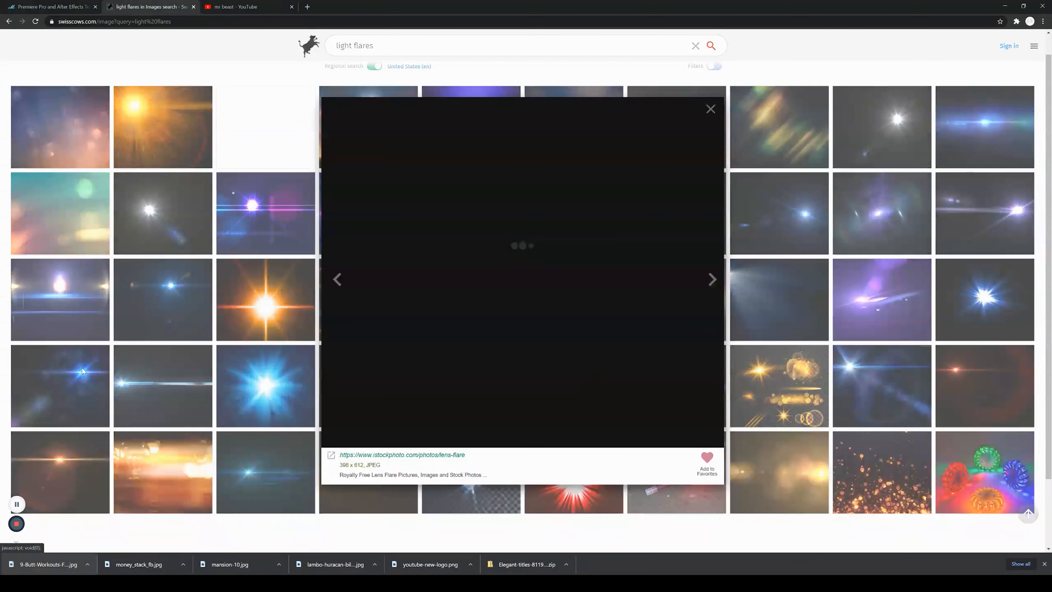
right_click(559, 273)
click(599, 339)
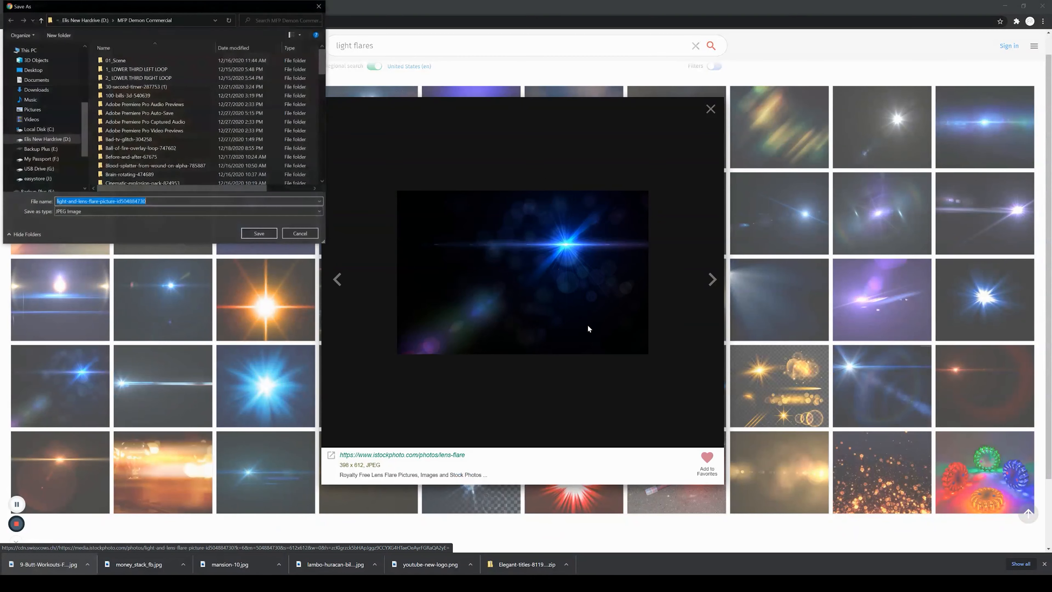
click(259, 234)
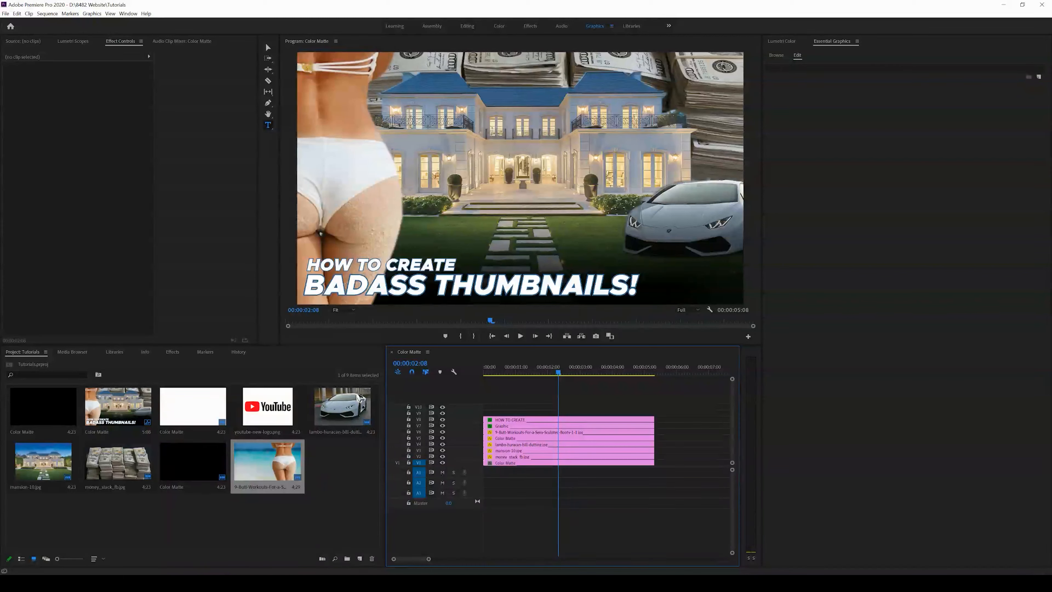
Step: Place the lens flare image on the top track and scale it to frame size
drag(486, 410, 487, 413)
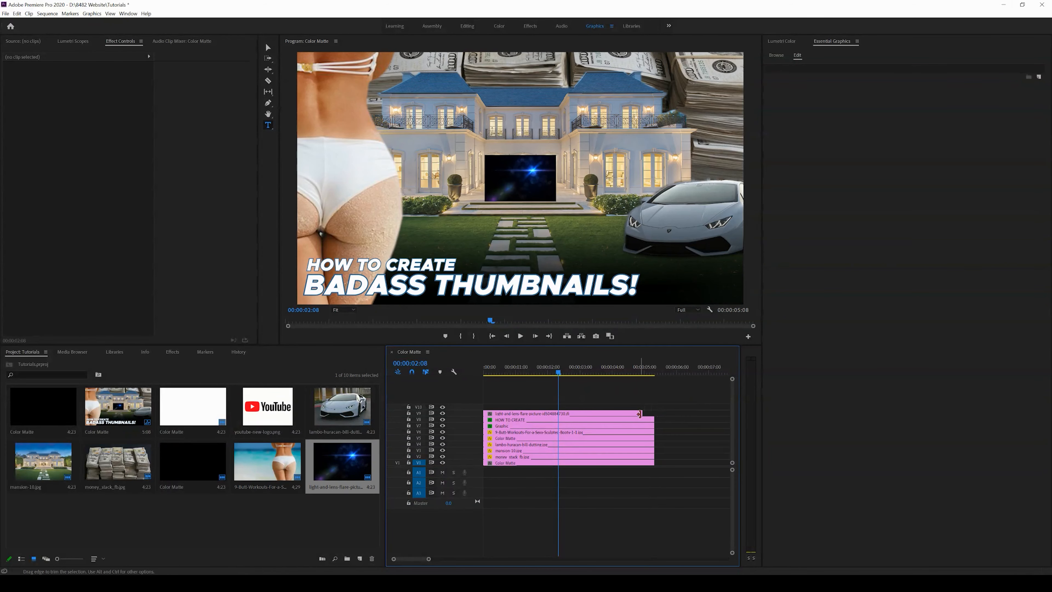
right_click(640, 415)
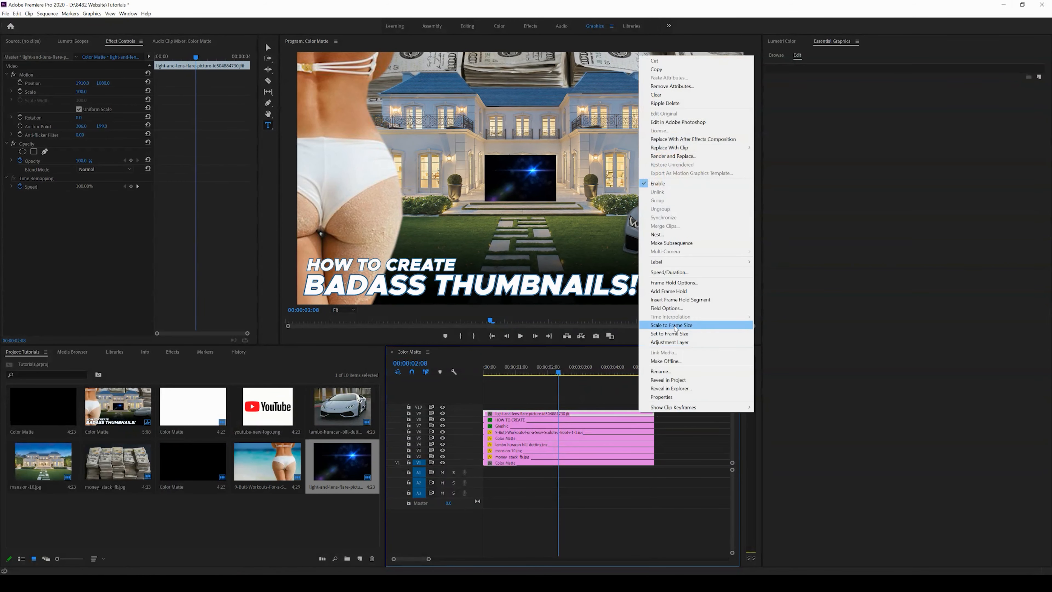
click(671, 325)
Step: Set the lens flare's blend mode to Screen
drag(84, 83, 104, 91)
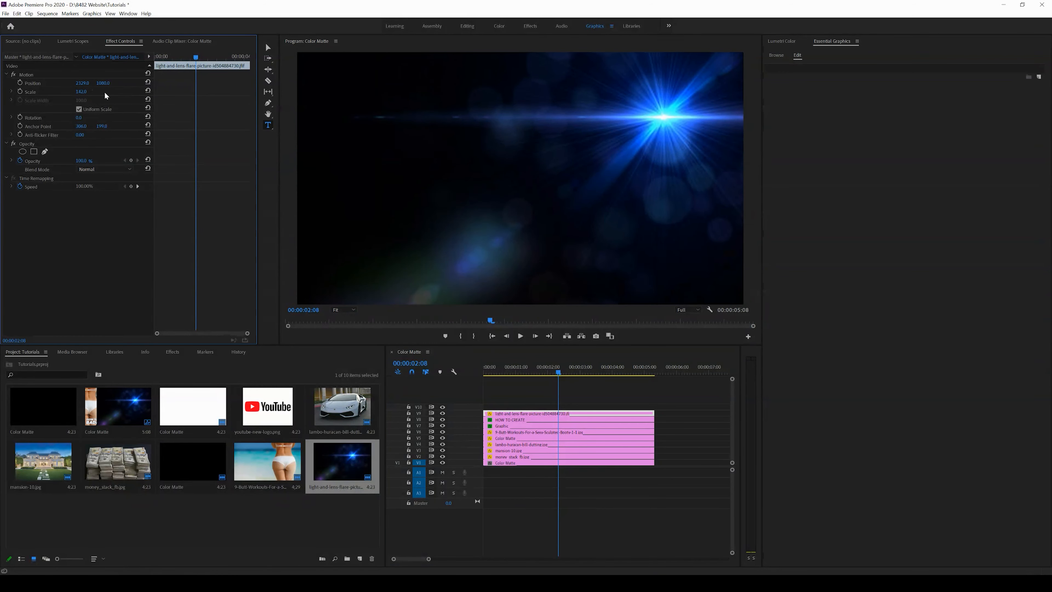
click(97, 165)
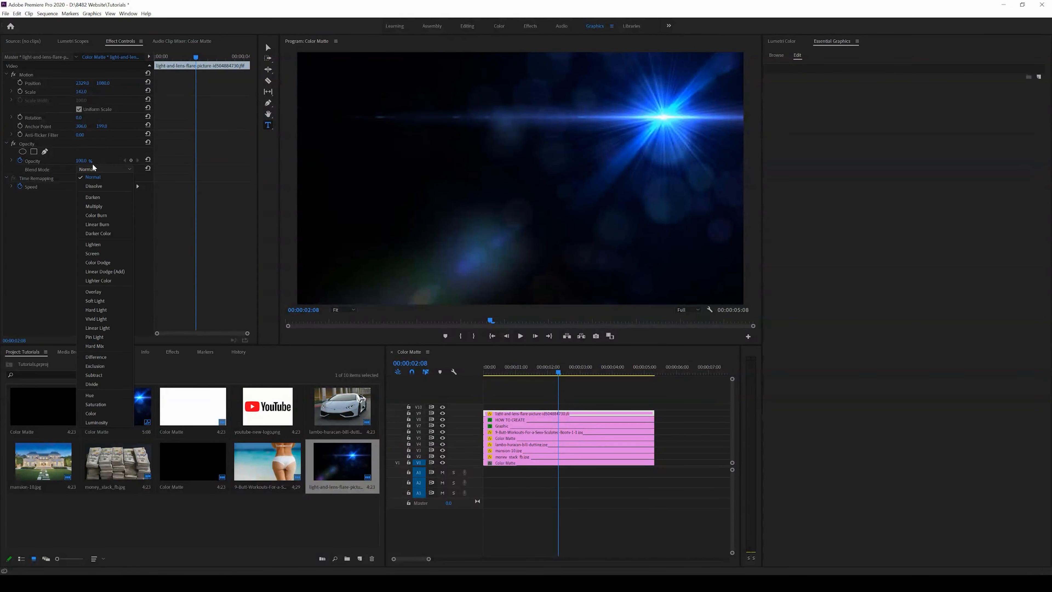
click(101, 255)
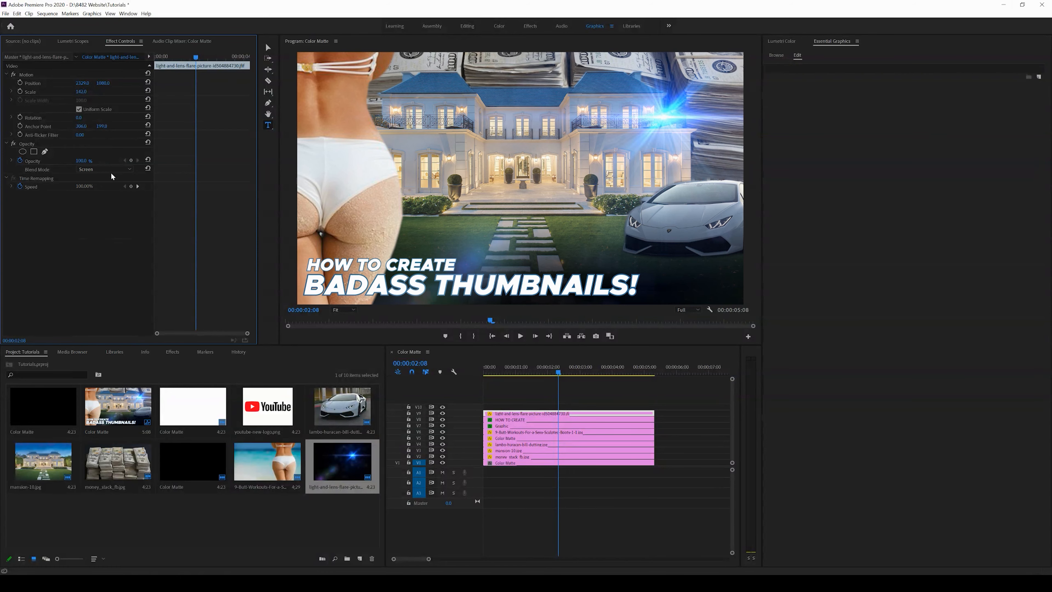
Step: Reposition the lens flare over the Lamborghini's headlight
drag(98, 83, 382, 27)
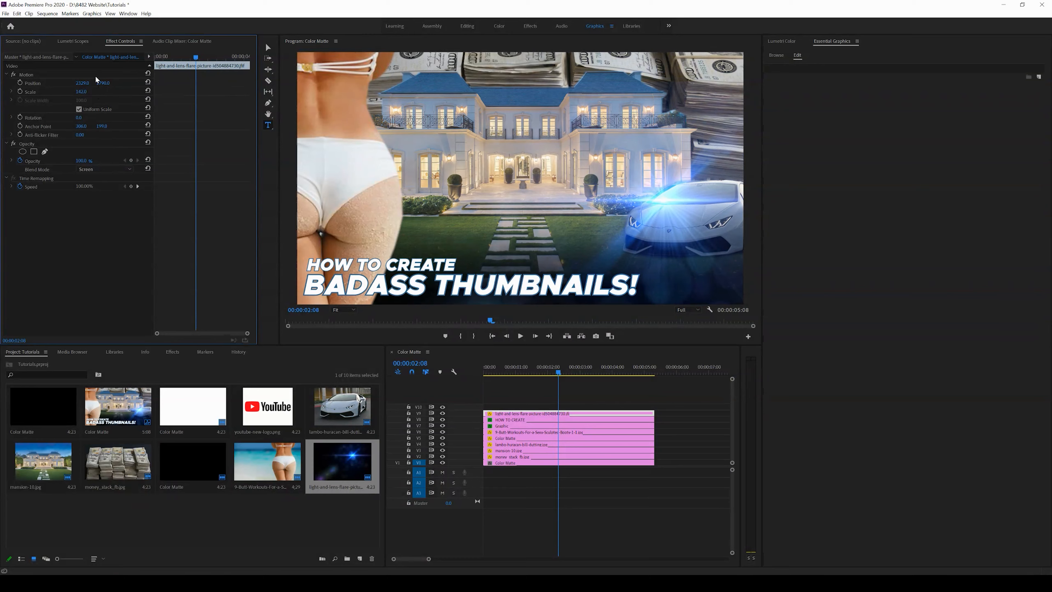
drag(82, 83, 108, 83)
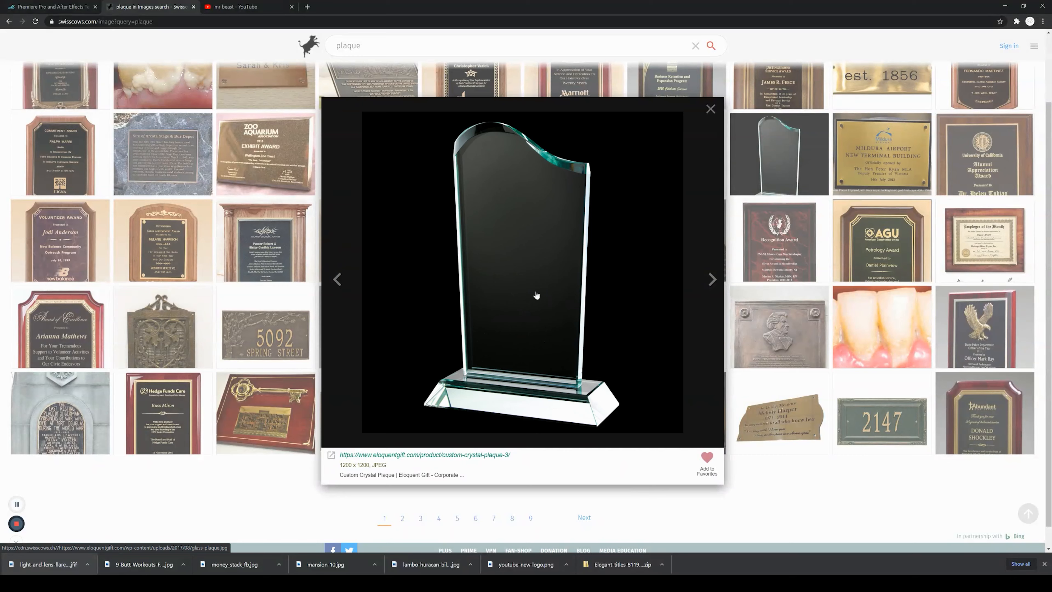
Step: Save the crystal plaque image from the plaque search results to the project folder
right_click(534, 286)
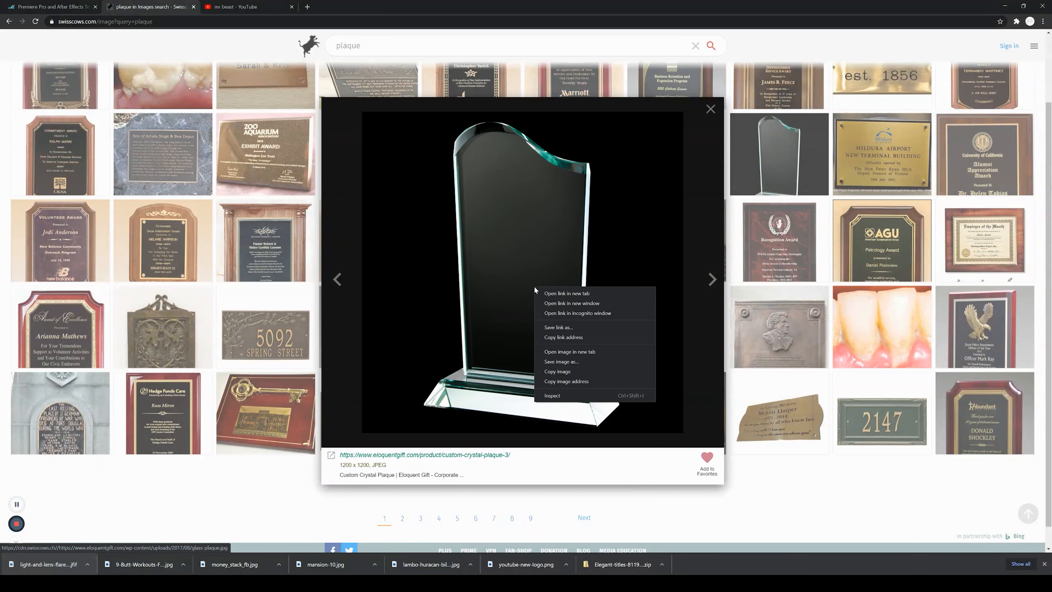
click(563, 361)
click(260, 232)
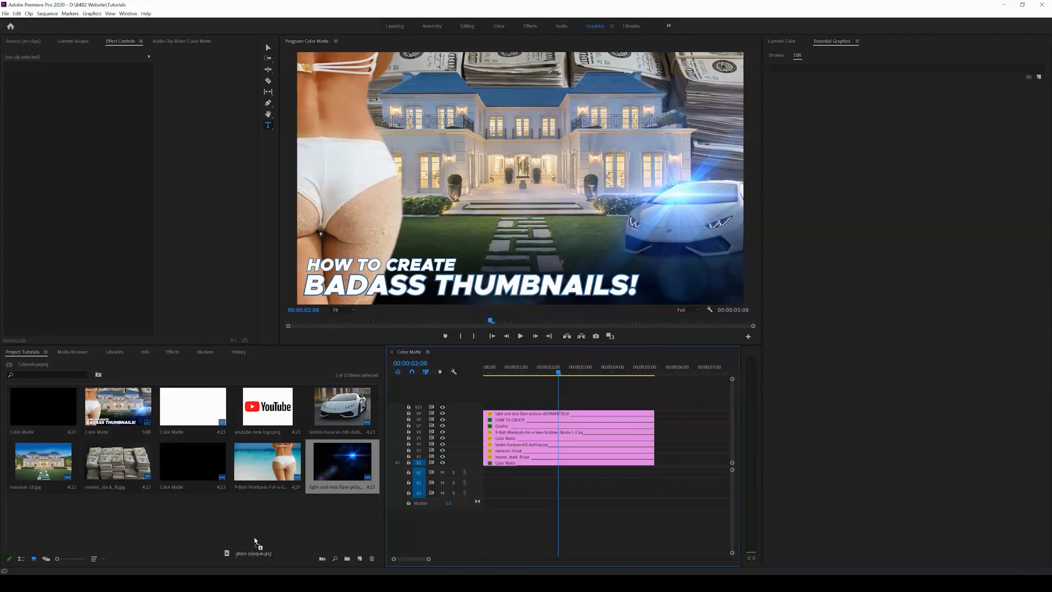
Step: Place the glass plaque image on a new top track and extend its end to match the other clips
drag(257, 543, 504, 409)
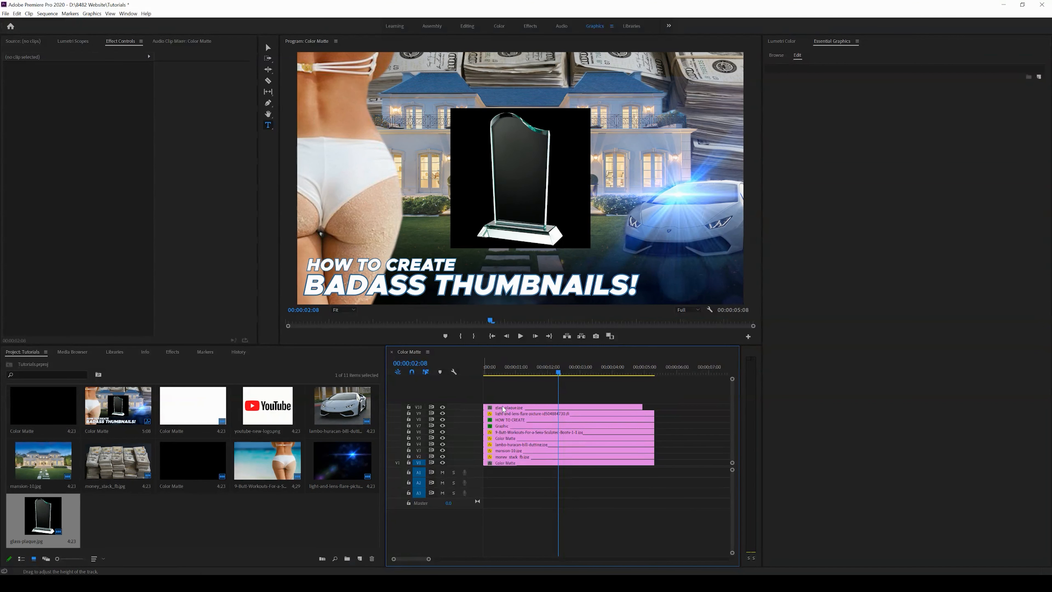
click(504, 410)
drag(641, 406, 654, 407)
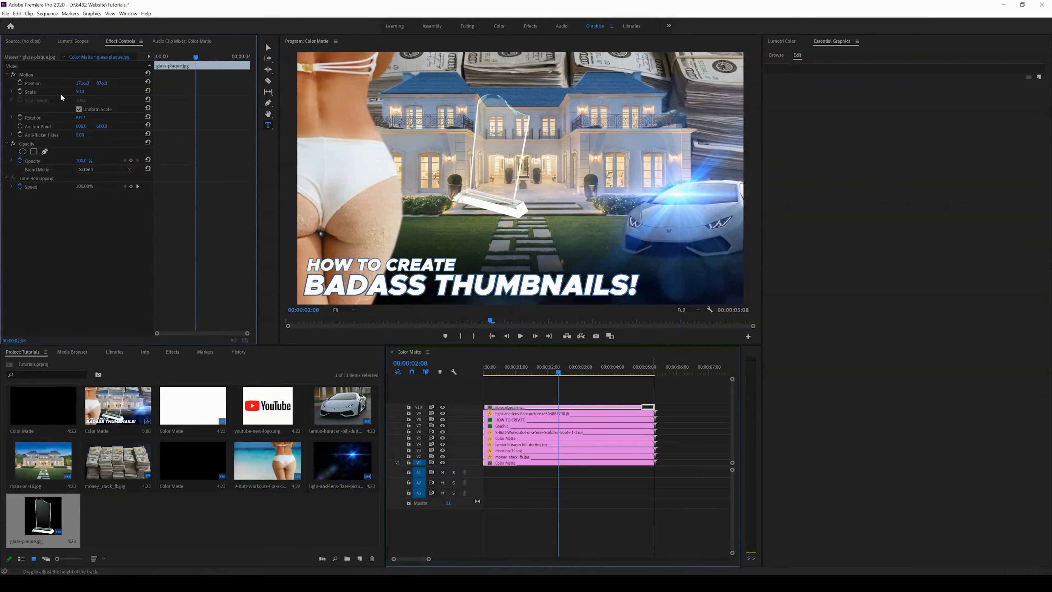
Step: Scale down the glass plaque and position it in front of the mansion entrance
drag(60, 94, 247, 74)
drag(84, 119, 75, 118)
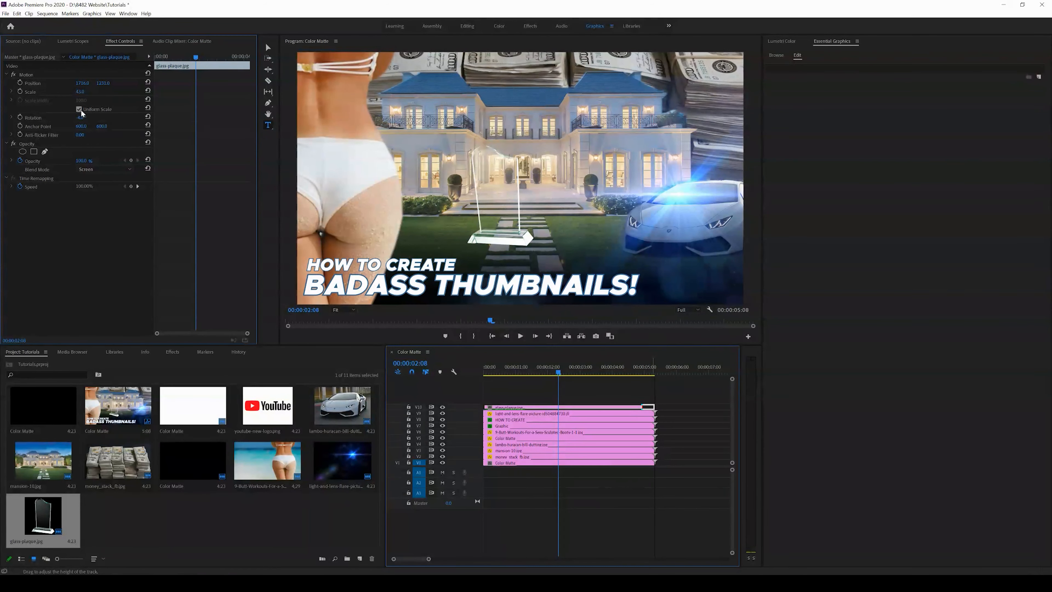
drag(82, 83, 54, 87)
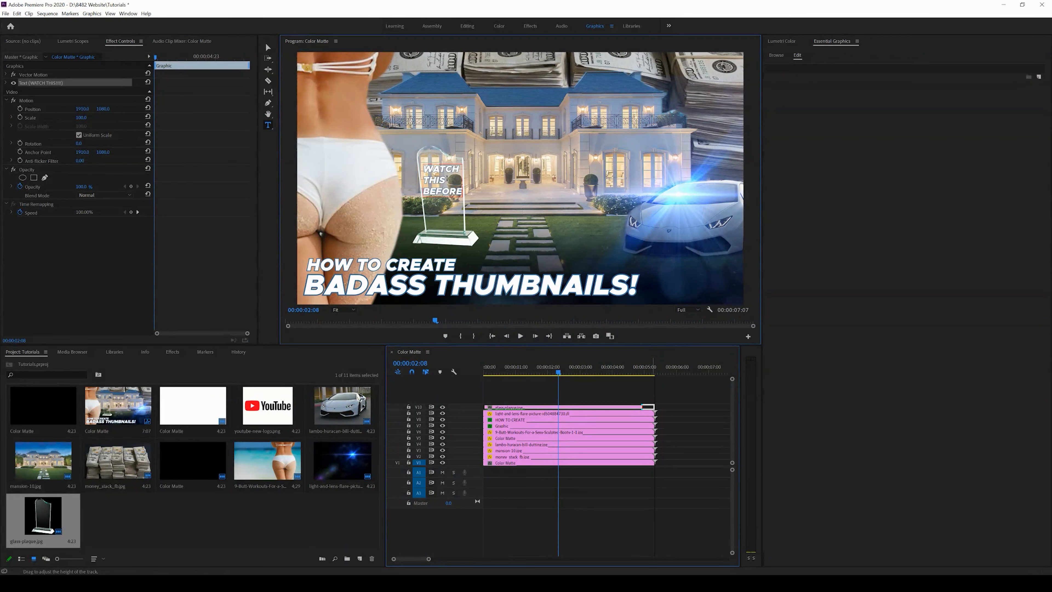
Step: Complete the plaque text so it reads WATCH THIS BEFORE YOU DIE!
text(YOU DIE!)
click(426, 194)
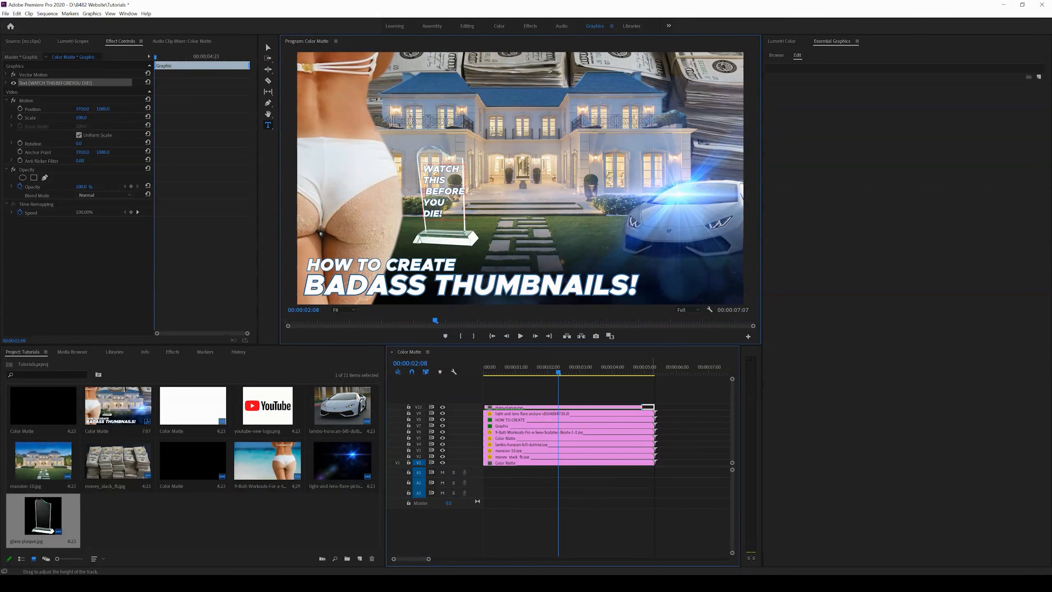
click(268, 48)
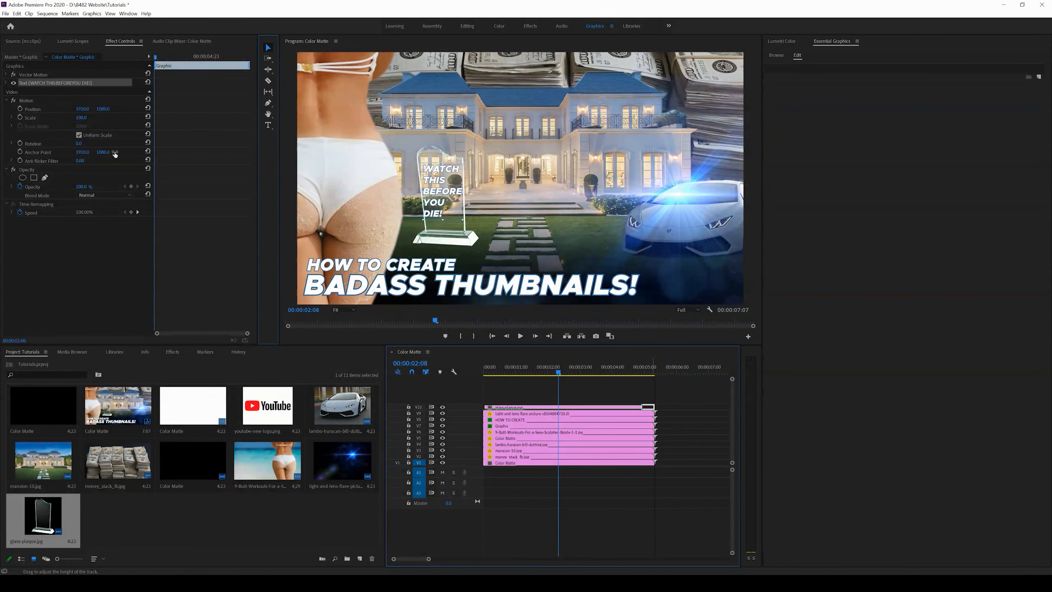
Step: Rotate the plaque text slightly to match the plaque's angle and deselect it in the timeline
drag(80, 144, 77, 144)
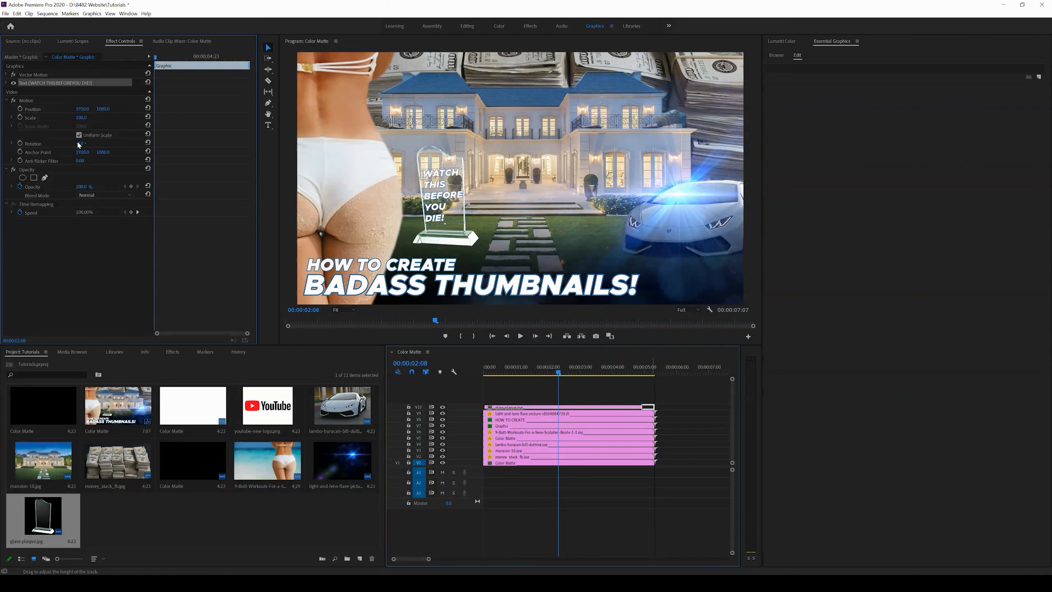
click(676, 393)
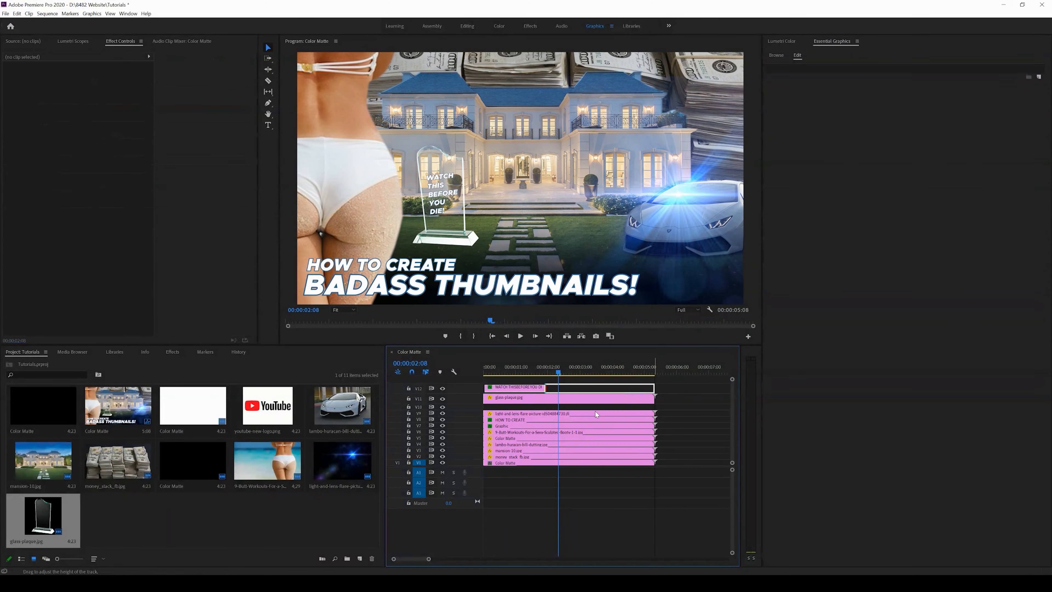
click(596, 414)
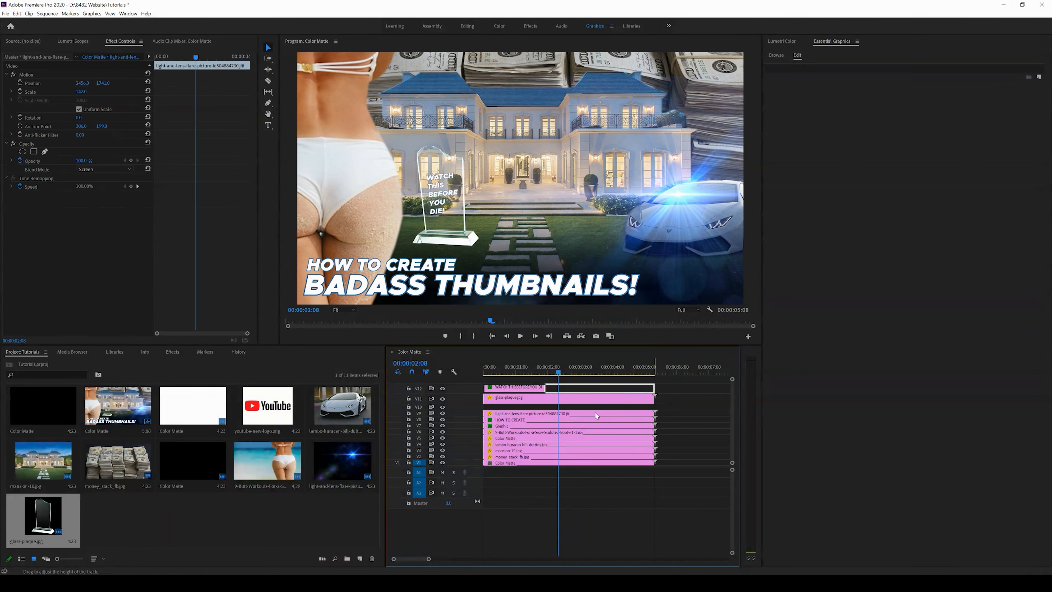
Step: Place a color matte clip on a new track beneath the glass plaque and select it
drag(186, 471, 510, 409)
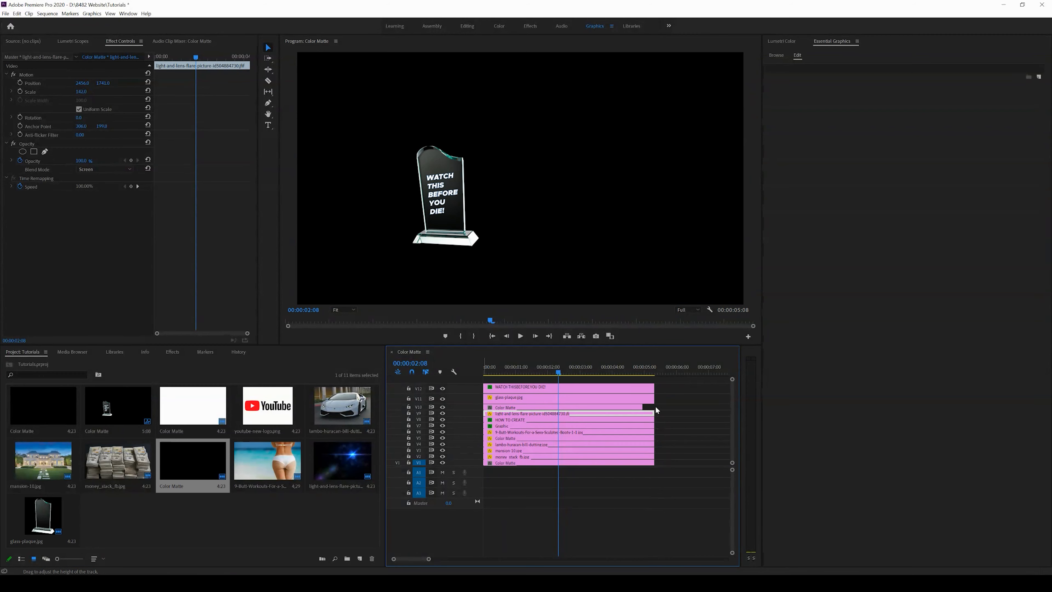
click(638, 408)
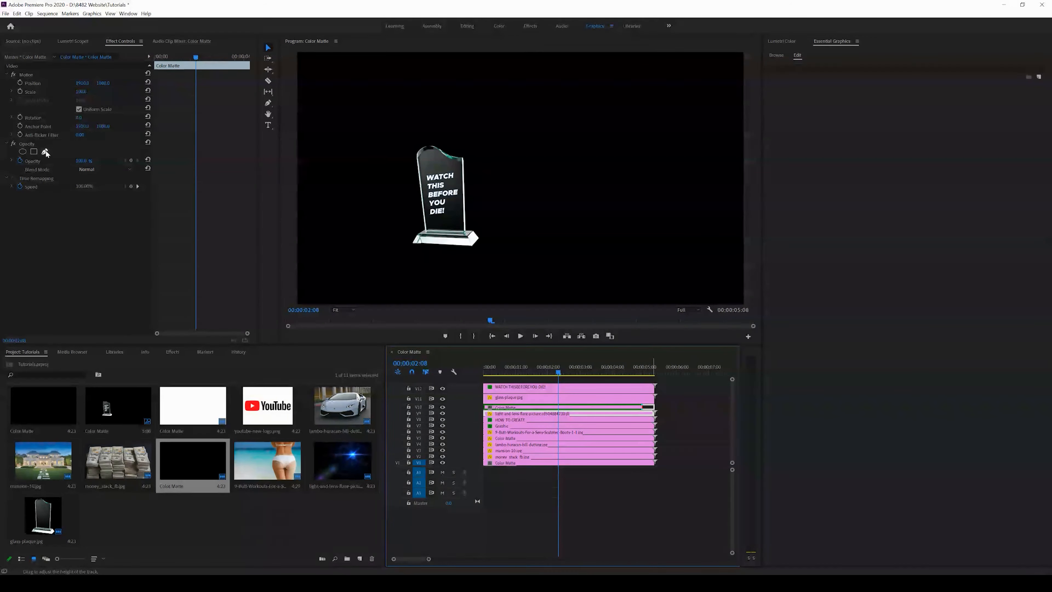
click(668, 423)
click(618, 408)
Step: Draw a Pen mask on the color matte tracing the glass plaque's outline so it darkens only the plaque
click(46, 151)
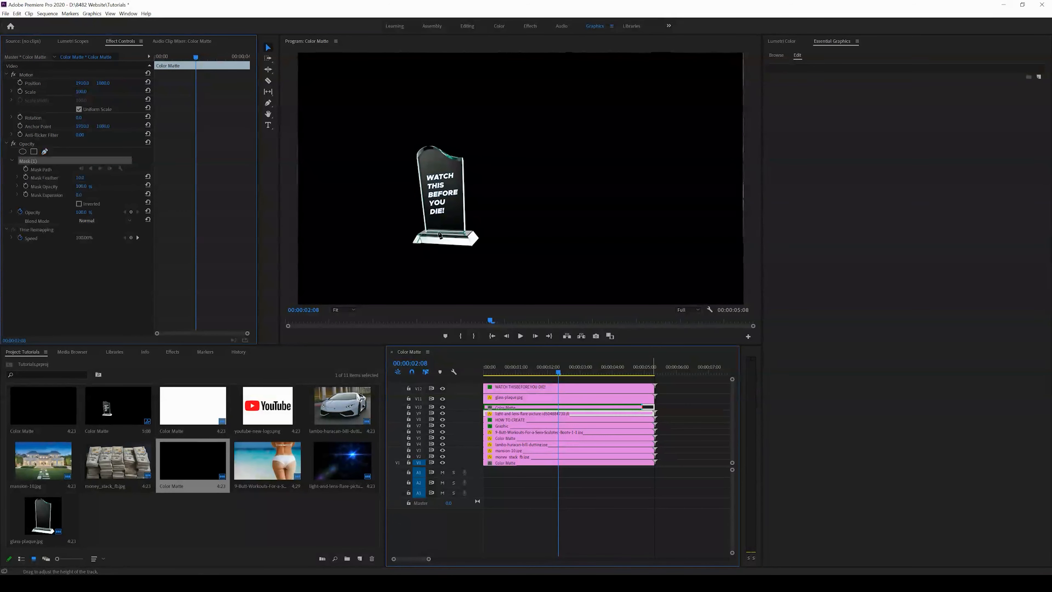
click(427, 233)
click(465, 232)
click(463, 159)
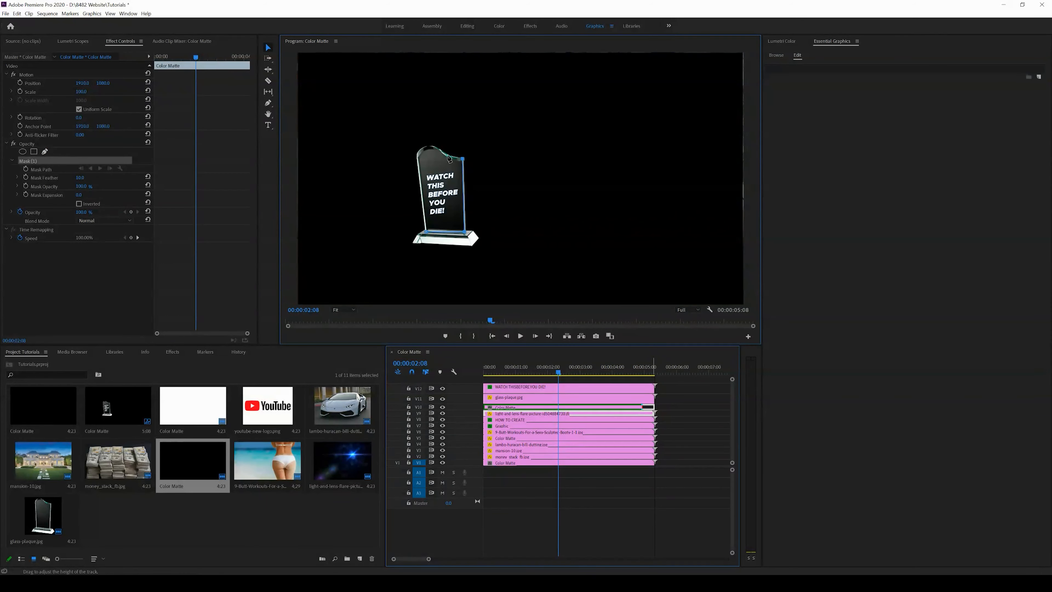
click(446, 154)
click(430, 146)
drag(424, 148, 416, 154)
key(ctrl+z)
click(417, 154)
click(427, 234)
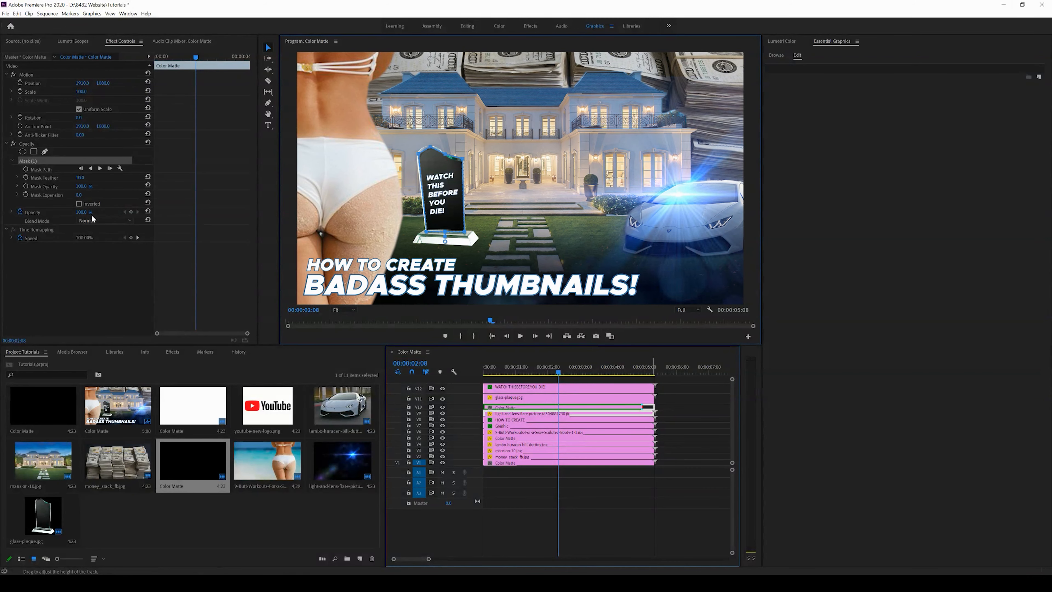
Step: Lower the color matte's opacity slightly and increase its mask feather to soften the edges
mouse_move(80, 212)
mouse_down()
mouse_move(64, 216)
mouse_move(83, 216)
mouse_up()
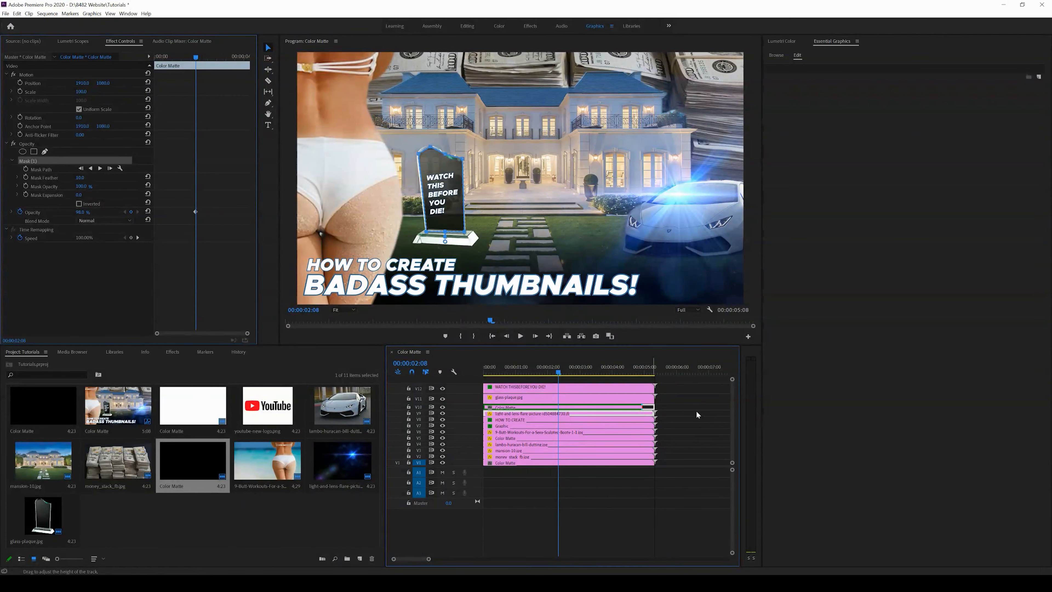
click(688, 409)
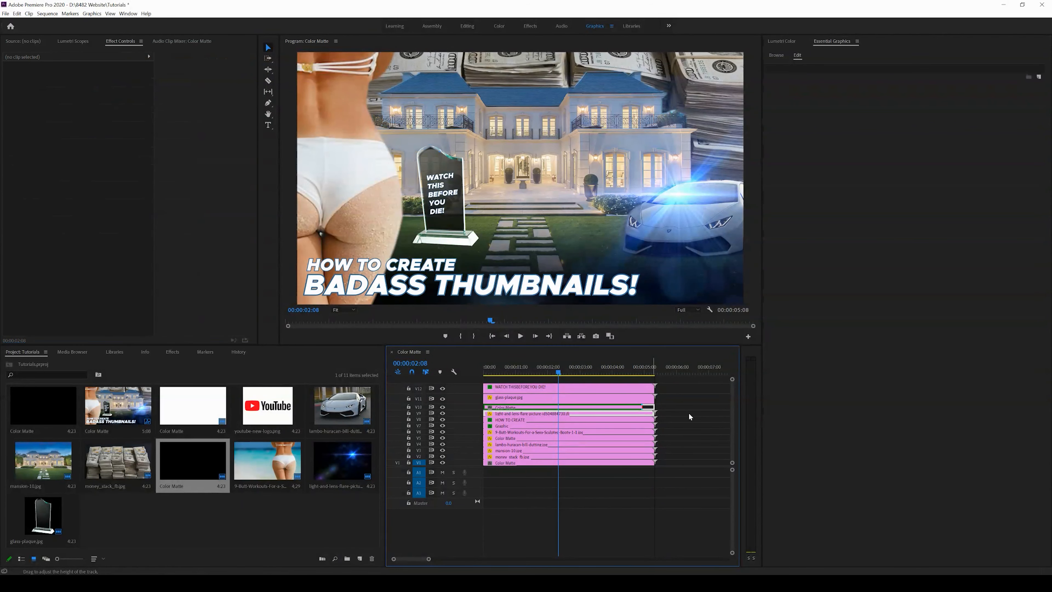
click(605, 410)
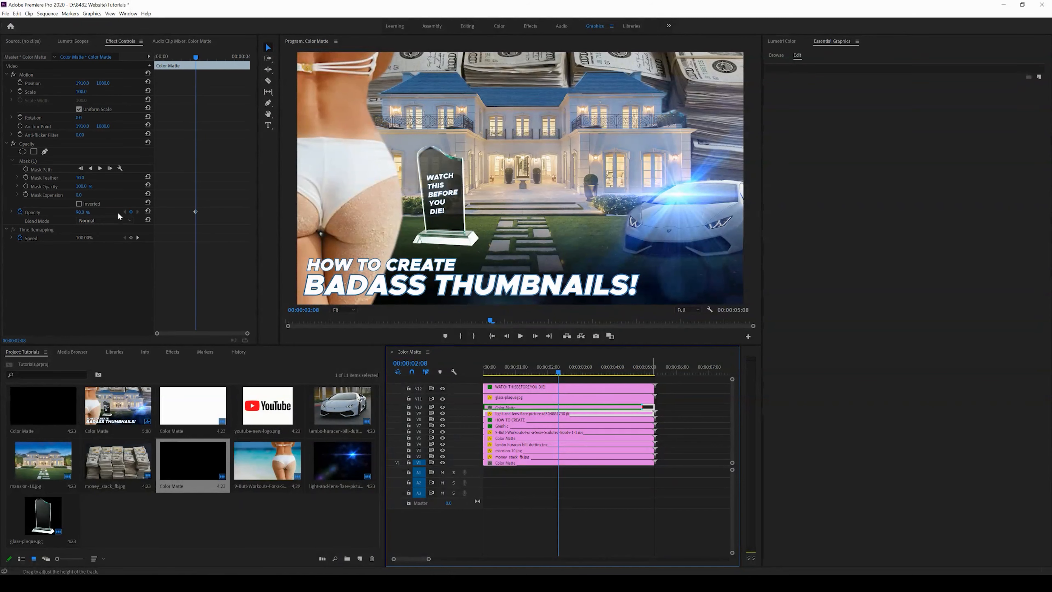
mouse_move(77, 215)
mouse_down()
mouse_move(69, 216)
mouse_move(80, 216)
mouse_up()
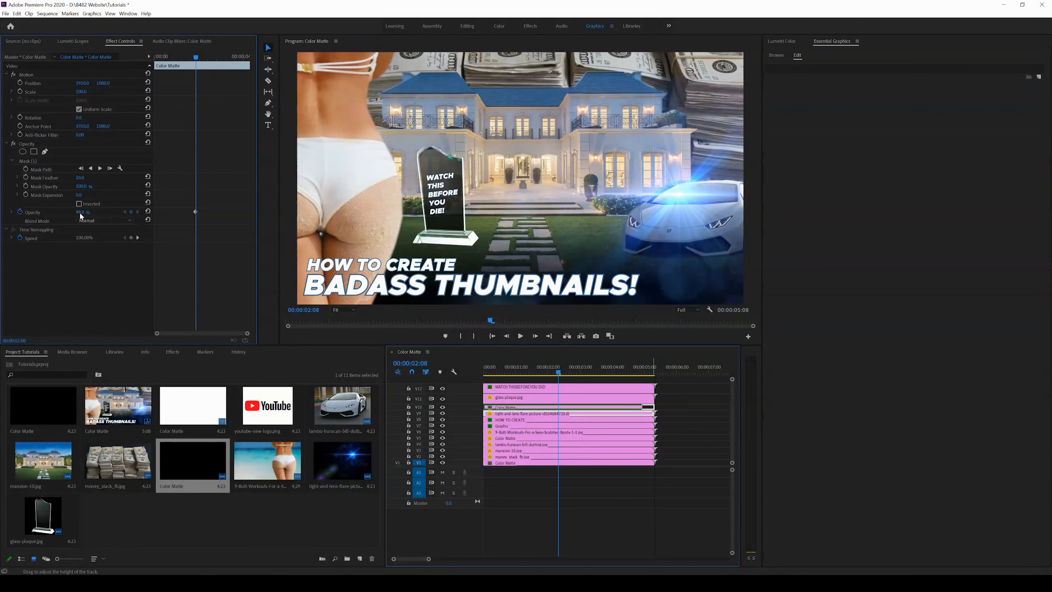
drag(80, 177, 82, 199)
click(38, 162)
drag(431, 150, 430, 151)
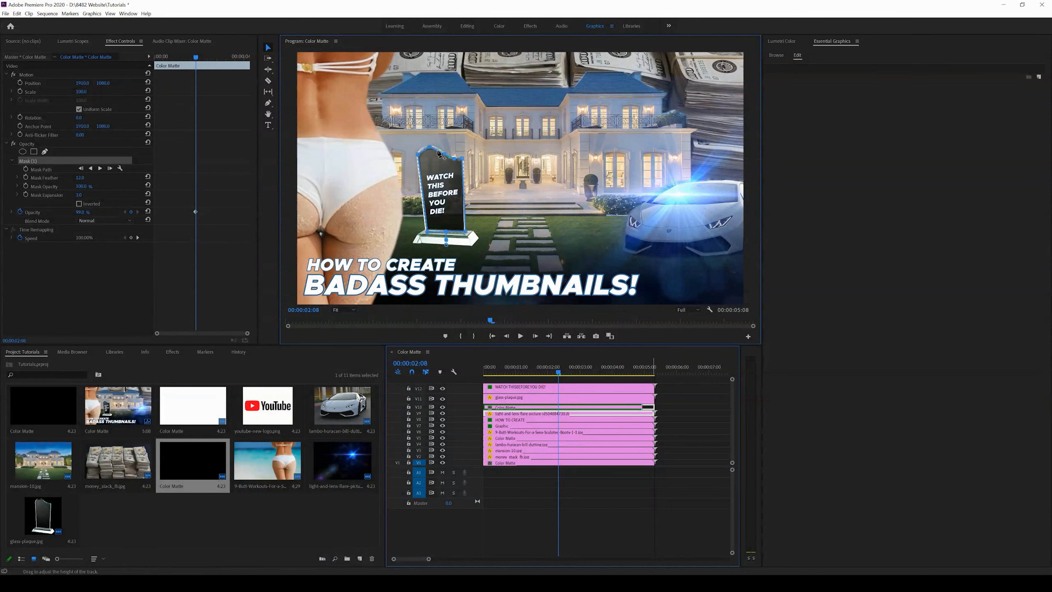
drag(438, 151, 438, 149)
key(ctrl+z)
Step: Select the top lens flare clip and set its blend mode to Screen
click(562, 381)
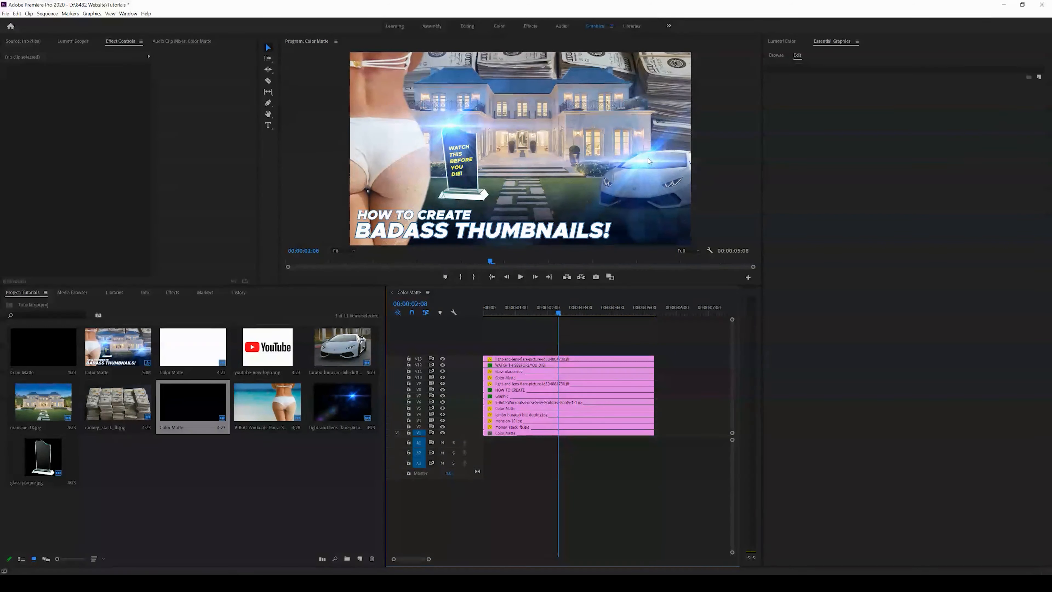
click(514, 359)
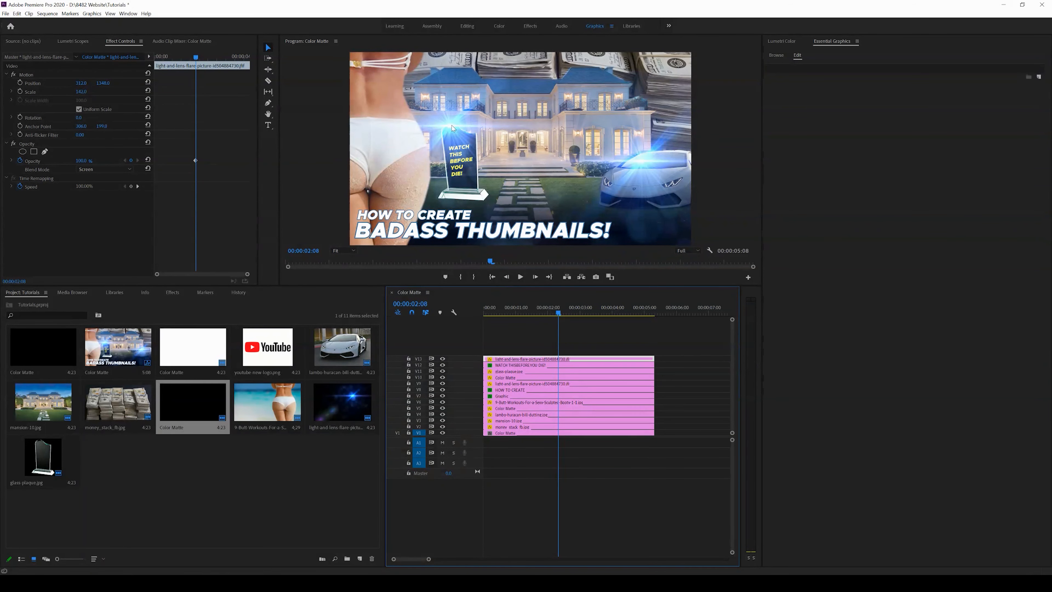
click(106, 170)
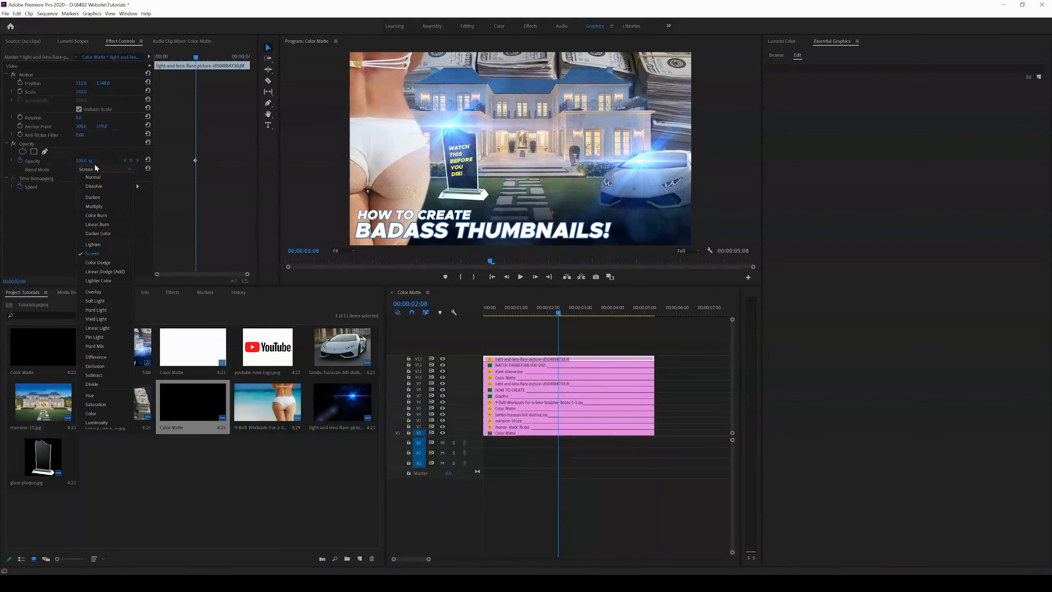
click(94, 169)
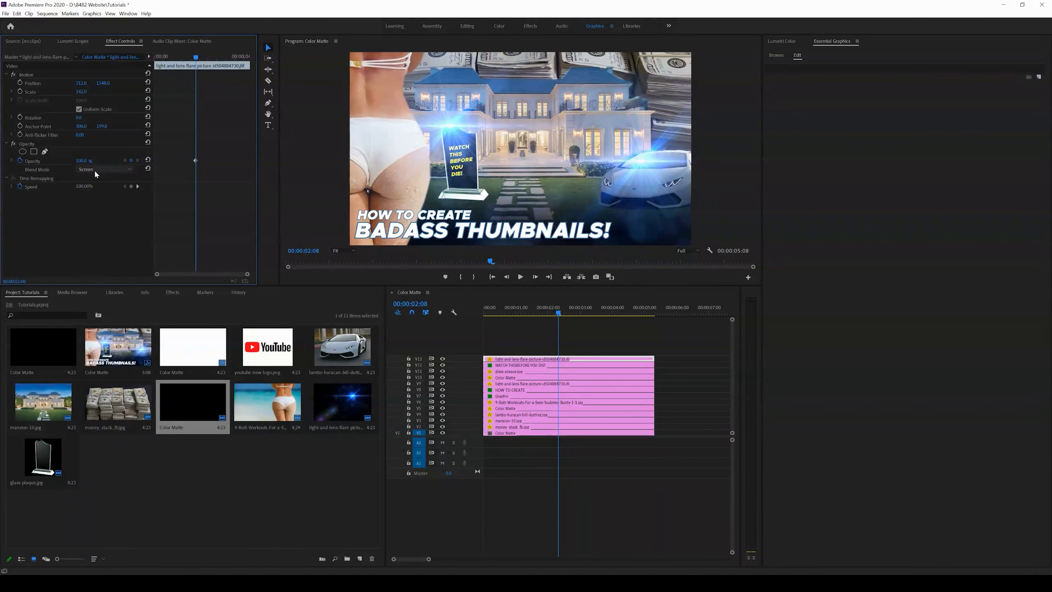
click(640, 344)
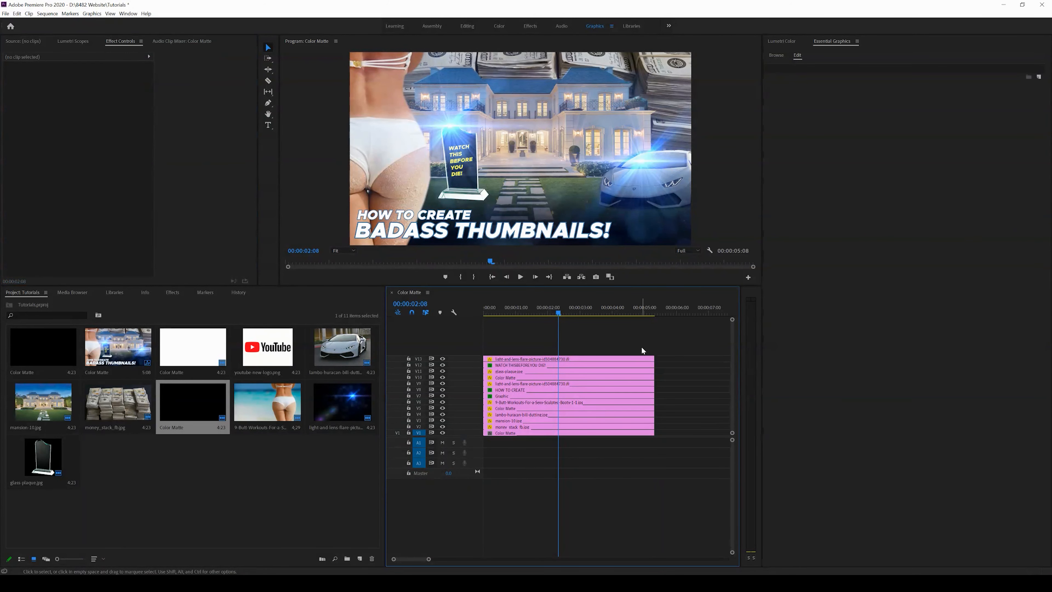